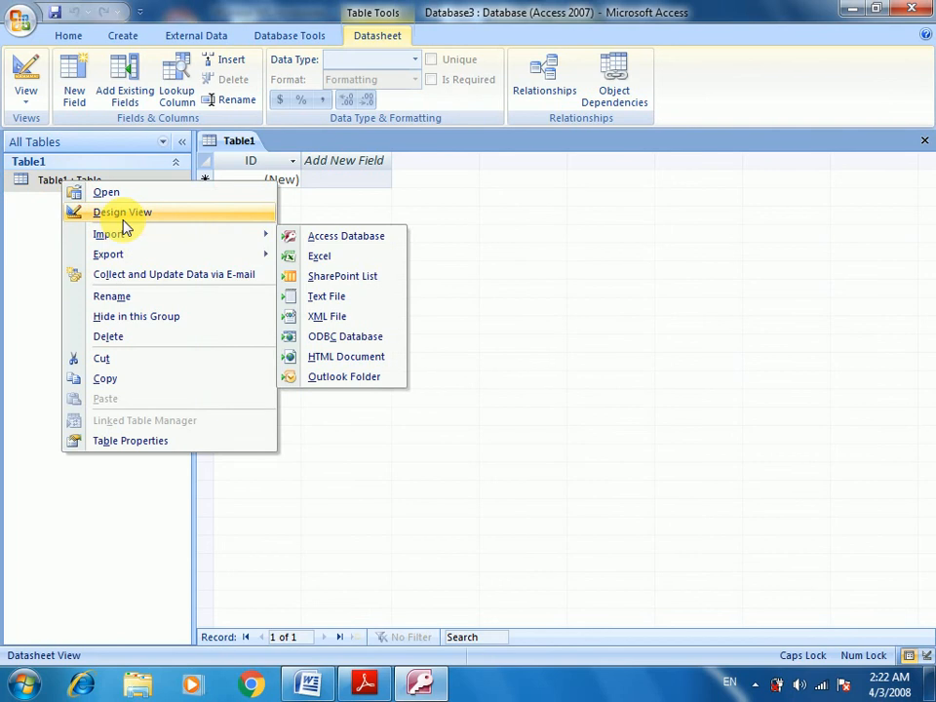
Open Table1 in Design View and save the table under the name dca class
{"action": "left_click", "coordinate": [121, 215]}
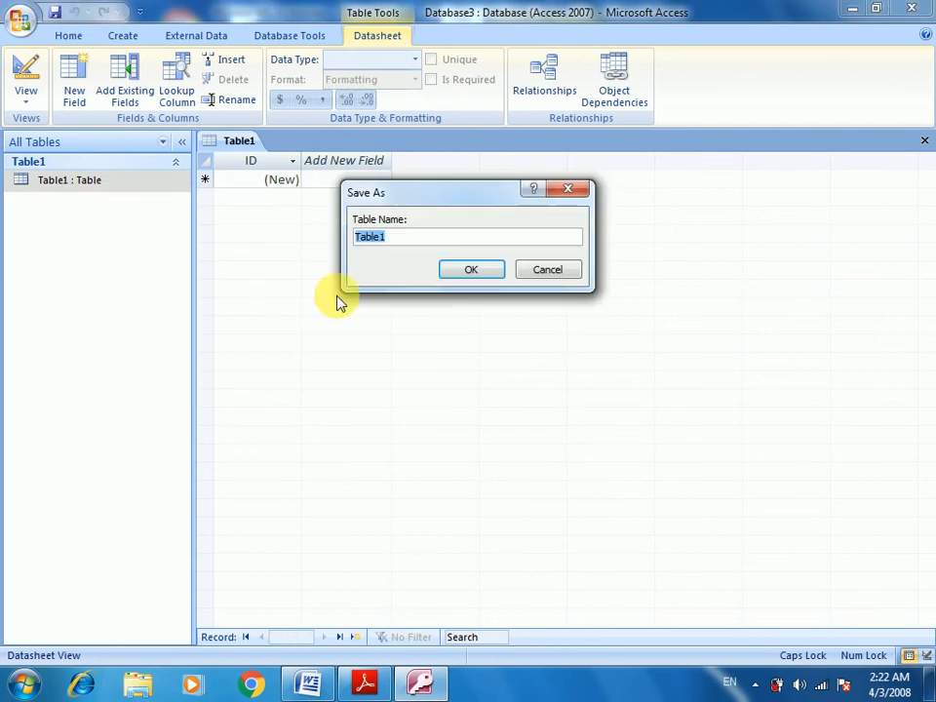
{"action": "type", "text": "dc"}
{"action": "key", "text": "BackSpace"}
{"action": "key", "text": "BackSpace"}
{"action": "key", "text": "Caps_Lock"}
{"action": "type", "text": "dca "}
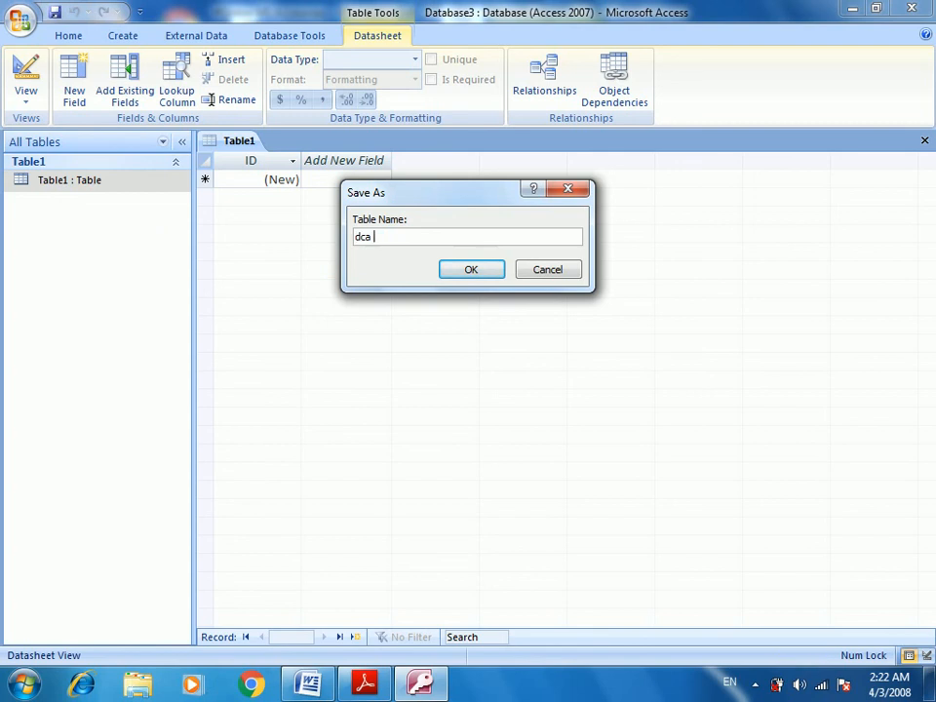
{"action": "type", "text": "class"}
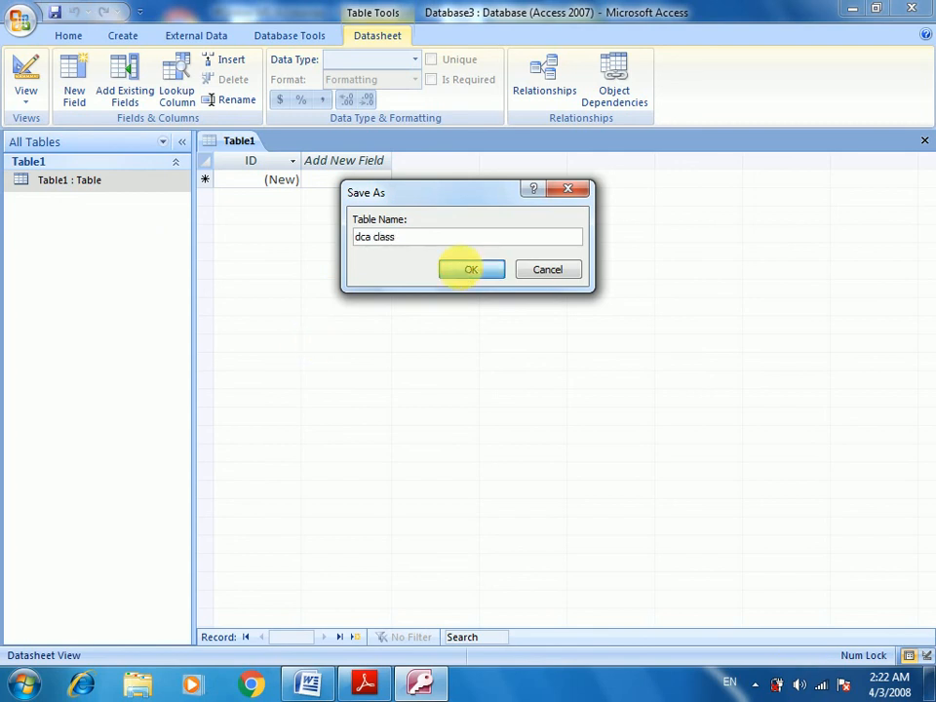
{"action": "left_click", "coordinate": [471, 271]}
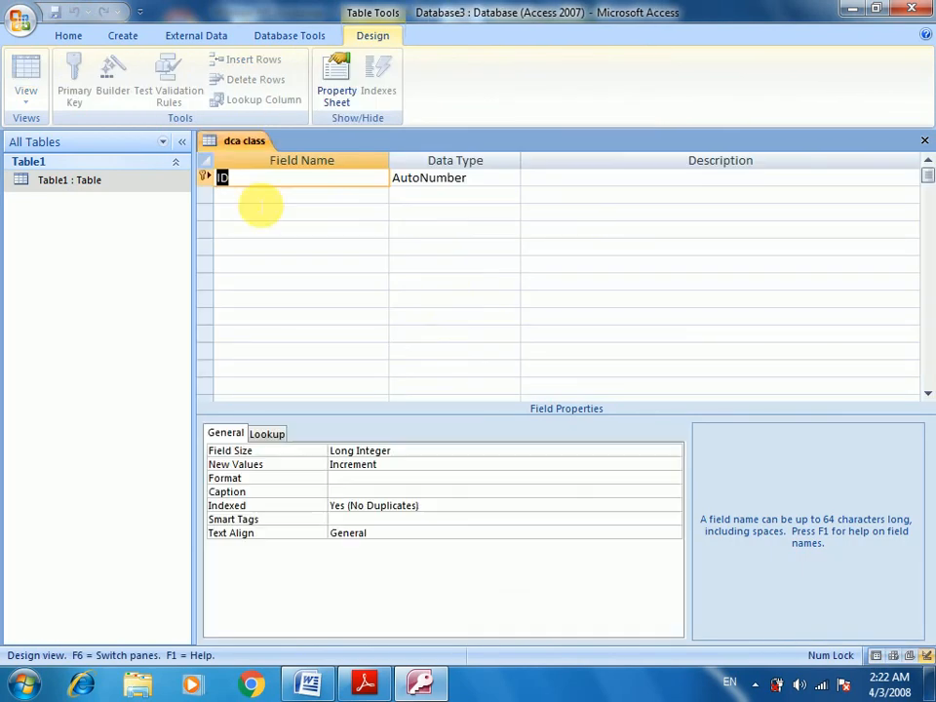
Rename the ID field to Roll and set its data type to Number
{"action": "key", "text": "Caps_Lock"}
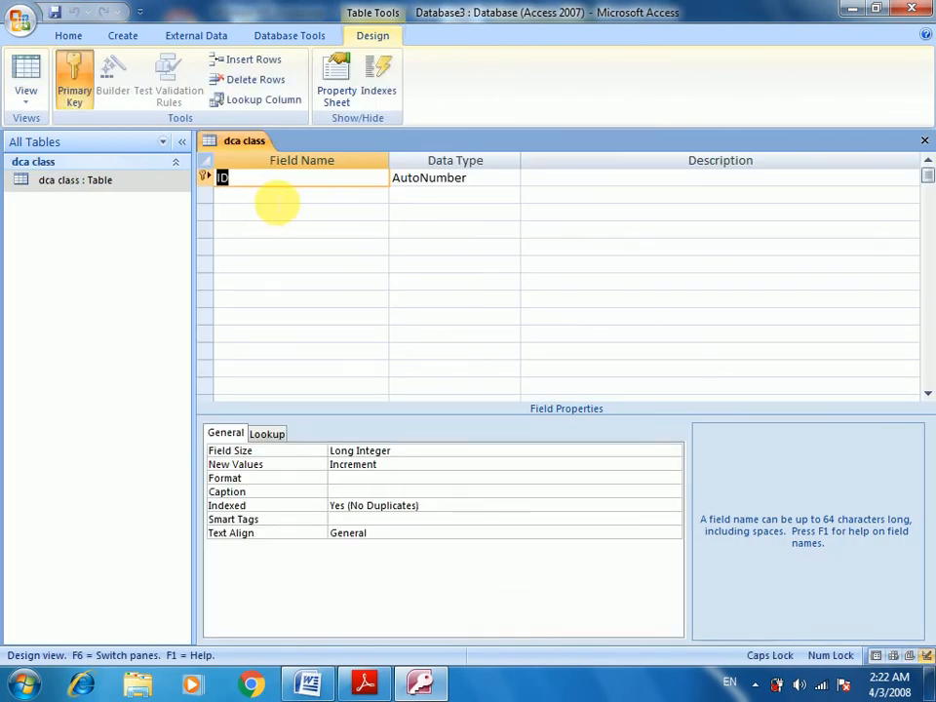
{"action": "key", "text": "BackSpace"}
{"action": "type", "text": "R"}
{"action": "key", "text": "Caps_Lock"}
{"action": "type", "text": "oll"}
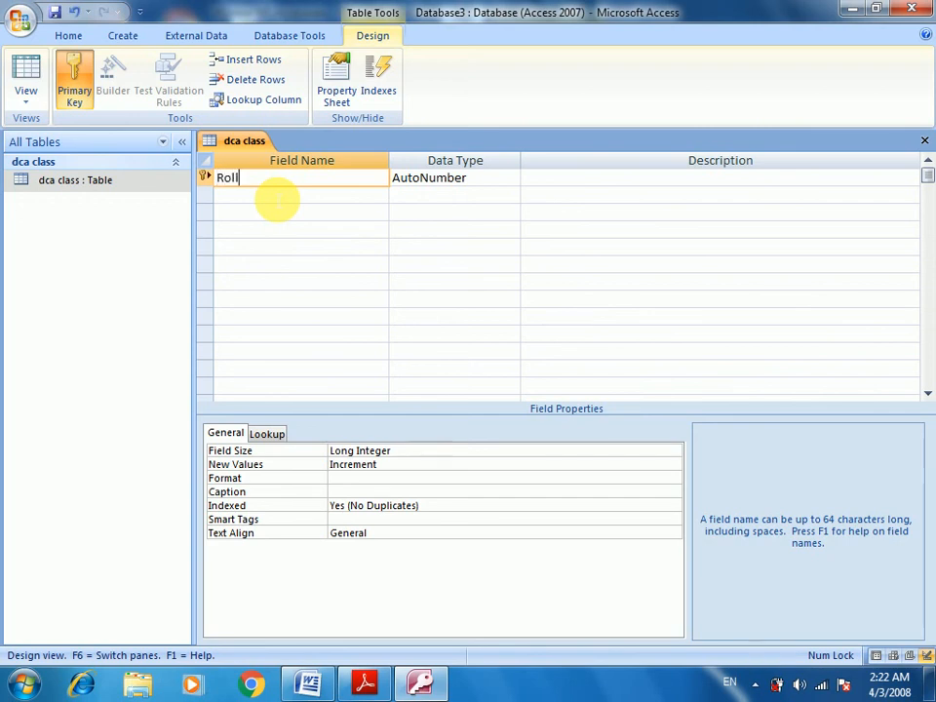
{"action": "key", "text": "Tab"}
{"action": "type", "text": "n"}
{"action": "key", "text": "Tab"}
{"action": "key", "text": "Tab"}
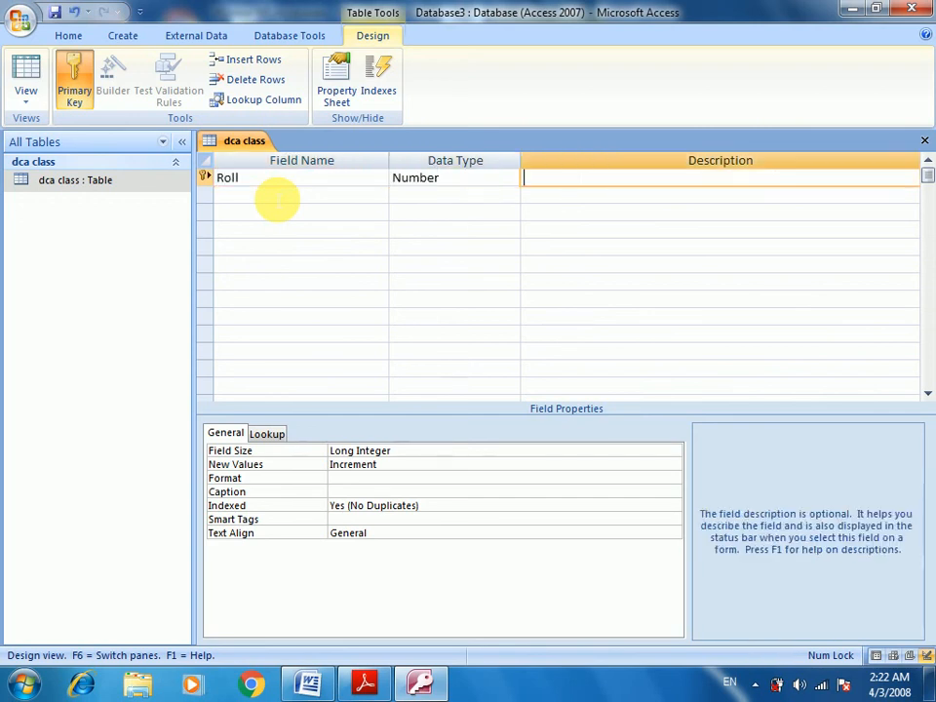
Add a second field called Name with the Text data type, accepting the reserved word
{"action": "type", "text": "Name"}
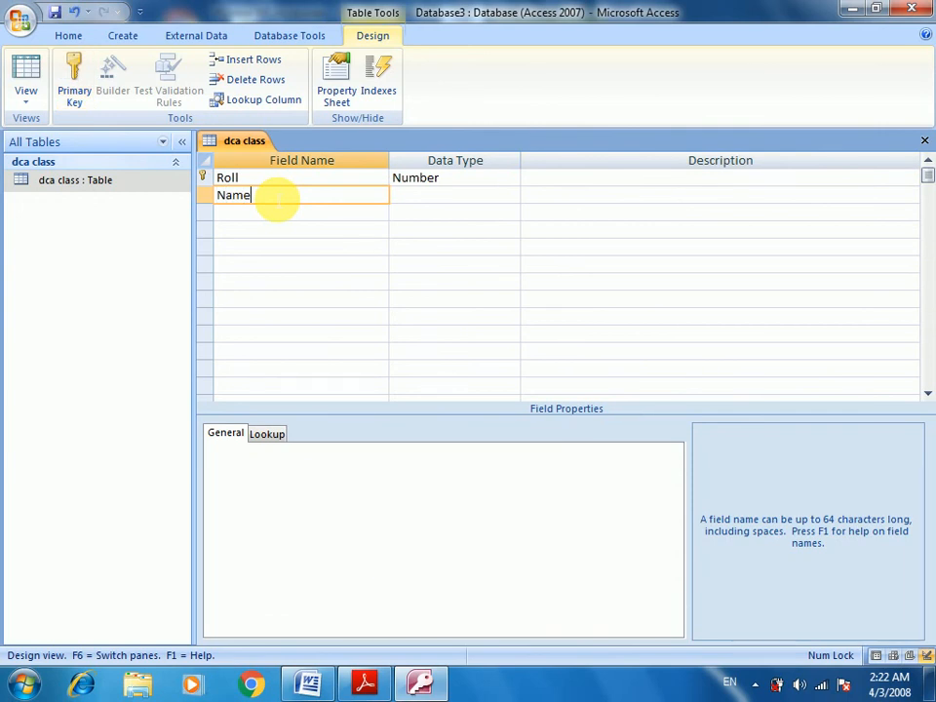
{"action": "key", "text": "Tab"}
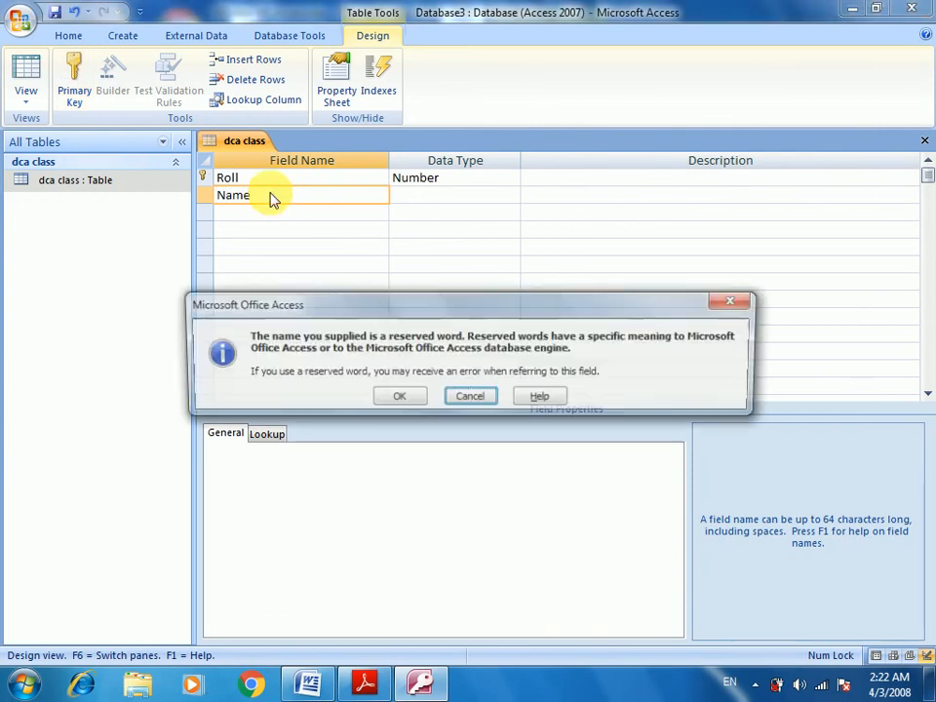
{"action": "left_click", "coordinate": [398, 396]}
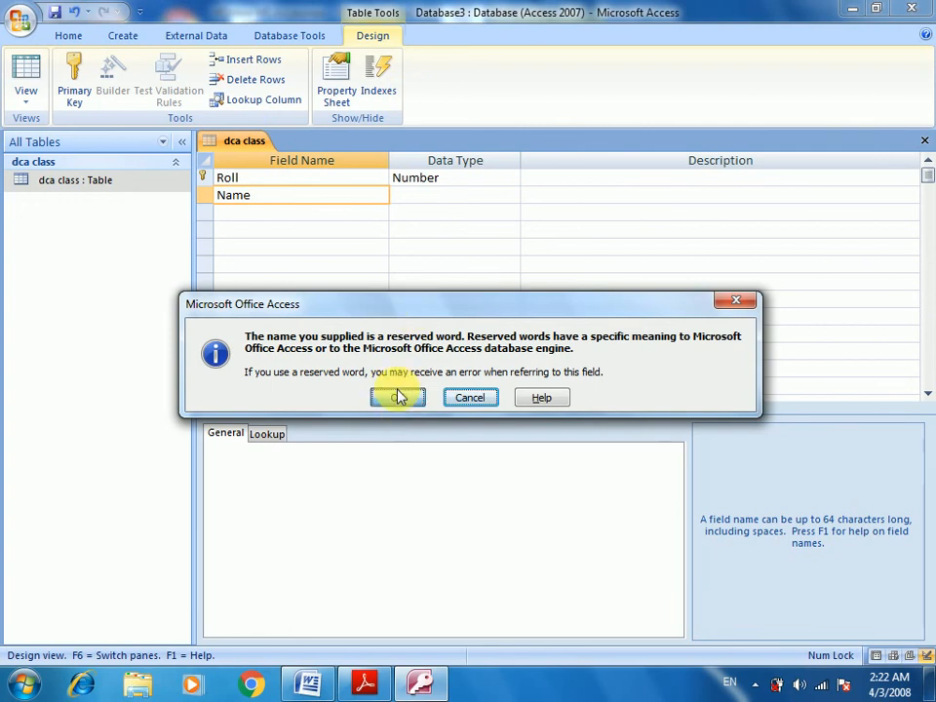
{"action": "key", "text": "Tab"}
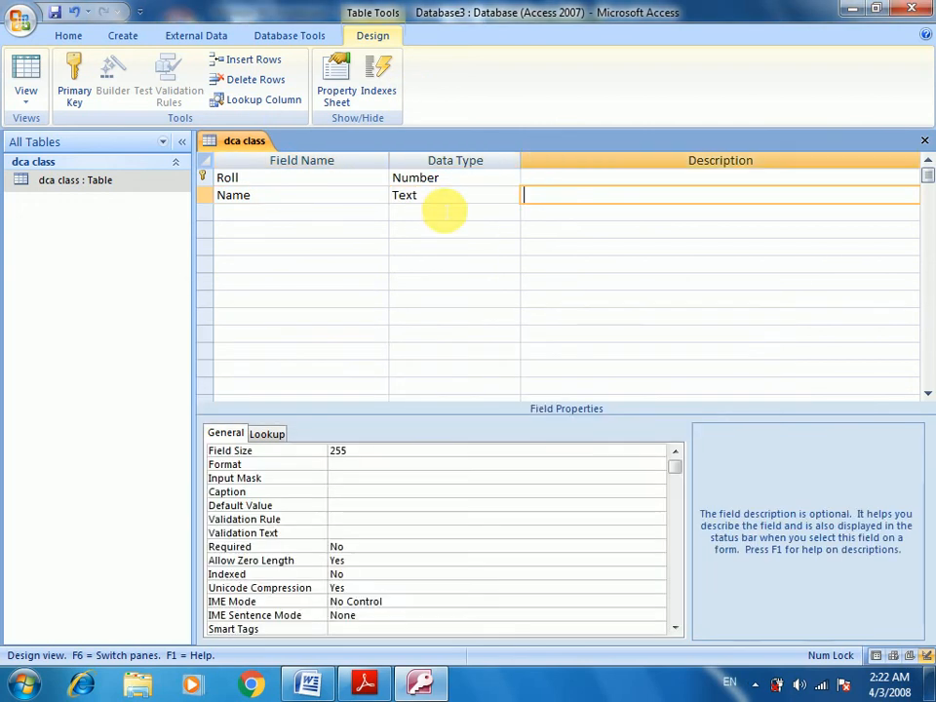
{"action": "key", "text": "Tab"}
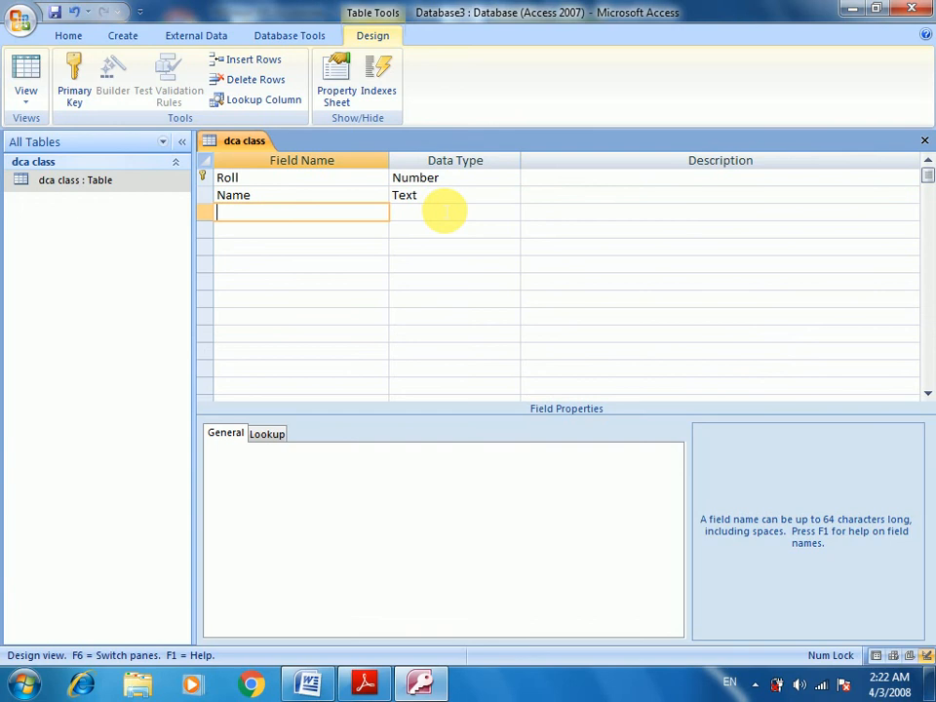
Add a third field called Address with the Text data type
{"action": "type", "text": "Address"}
{"action": "key", "text": "Tab"}
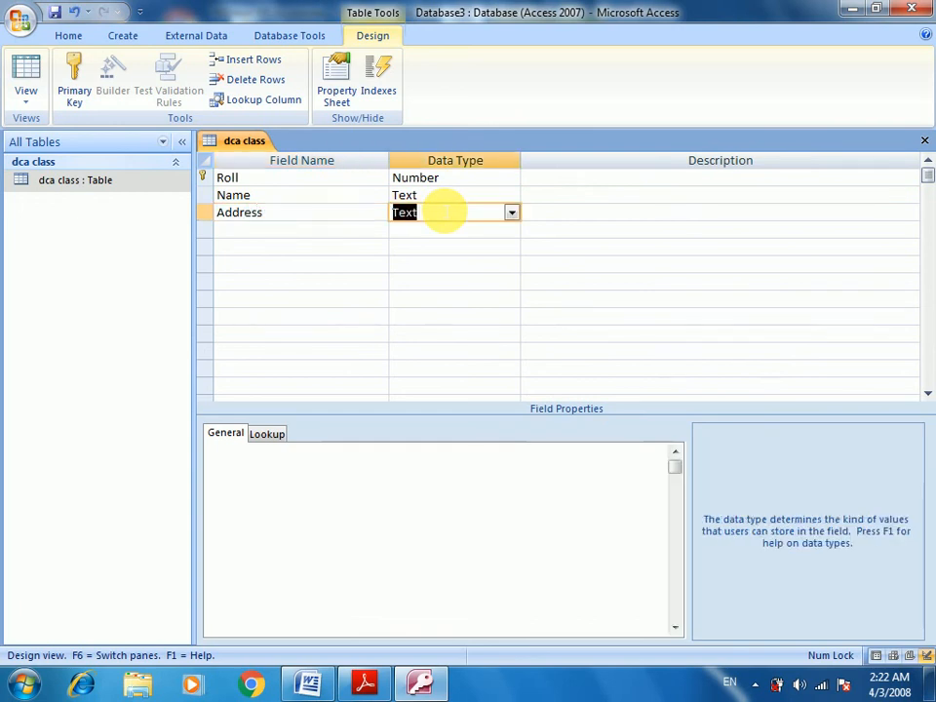
{"action": "key", "text": "Tab"}
{"action": "key", "text": "Tab"}
Add a fourth field called Fess with the Number data type
{"action": "type", "text": "F"}
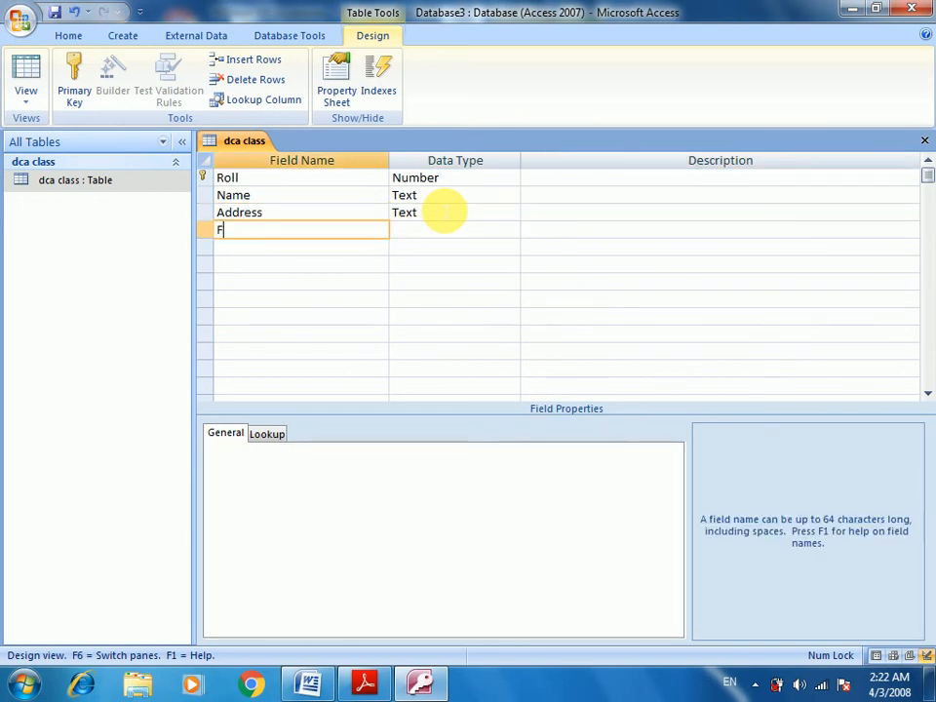
{"action": "type", "text": "ess"}
{"action": "key", "text": "Tab"}
{"action": "type", "text": "n"}
{"action": "key", "text": "Tab"}
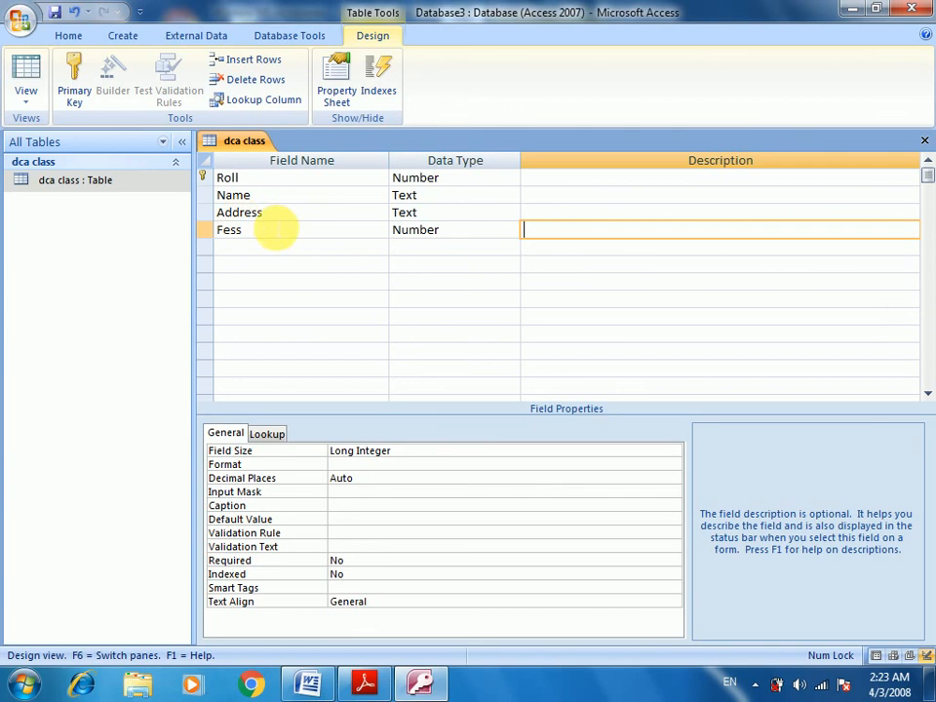
{"action": "left_click", "coordinate": [234, 181]}
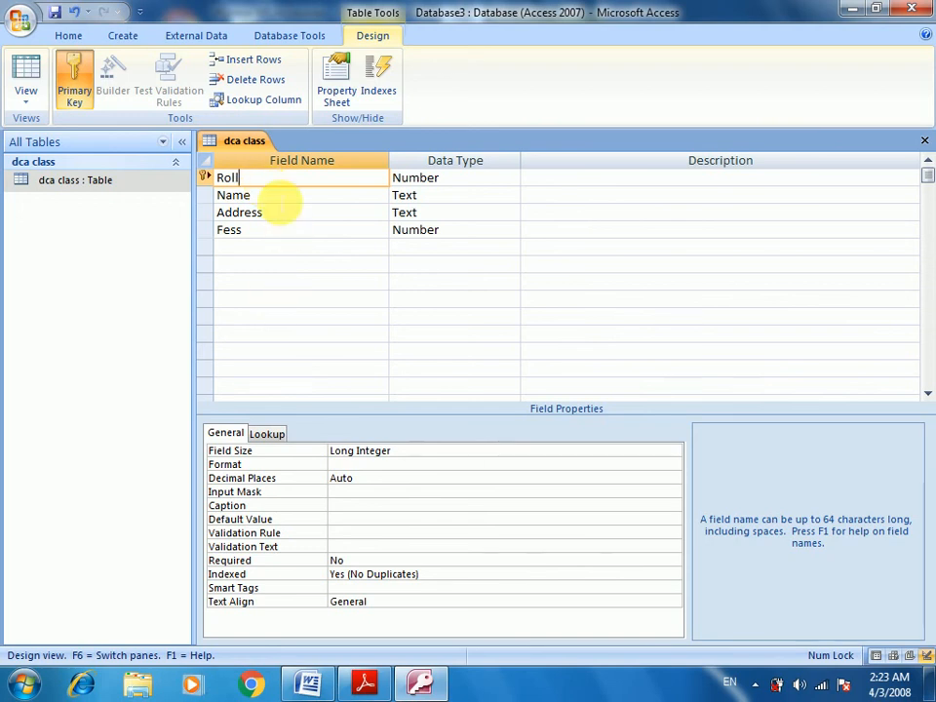
{"action": "left_click", "coordinate": [278, 198]}
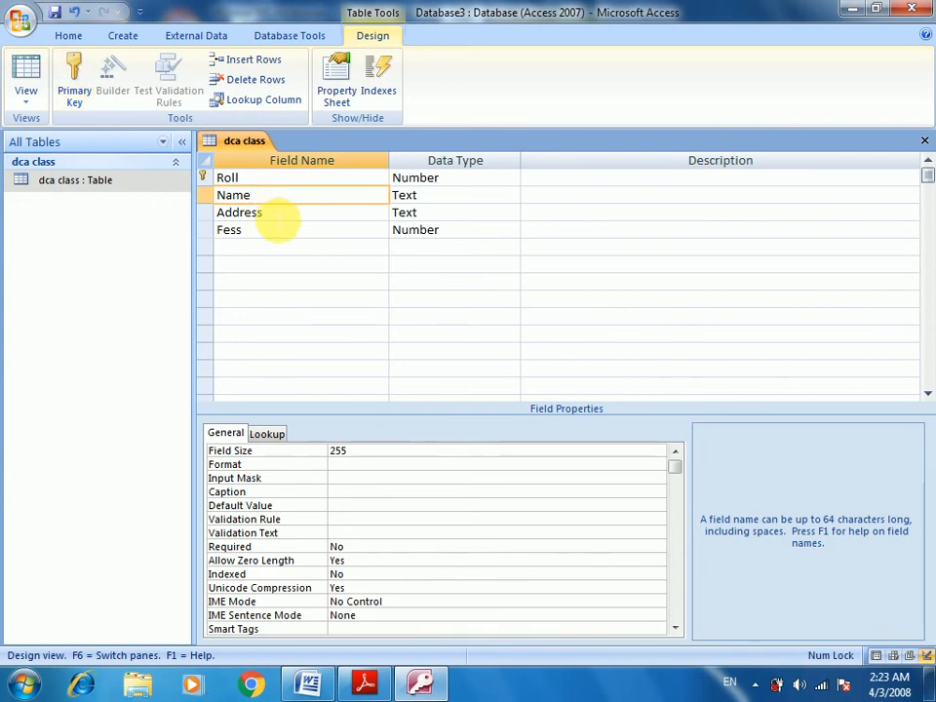
{"action": "left_click", "coordinate": [278, 213]}
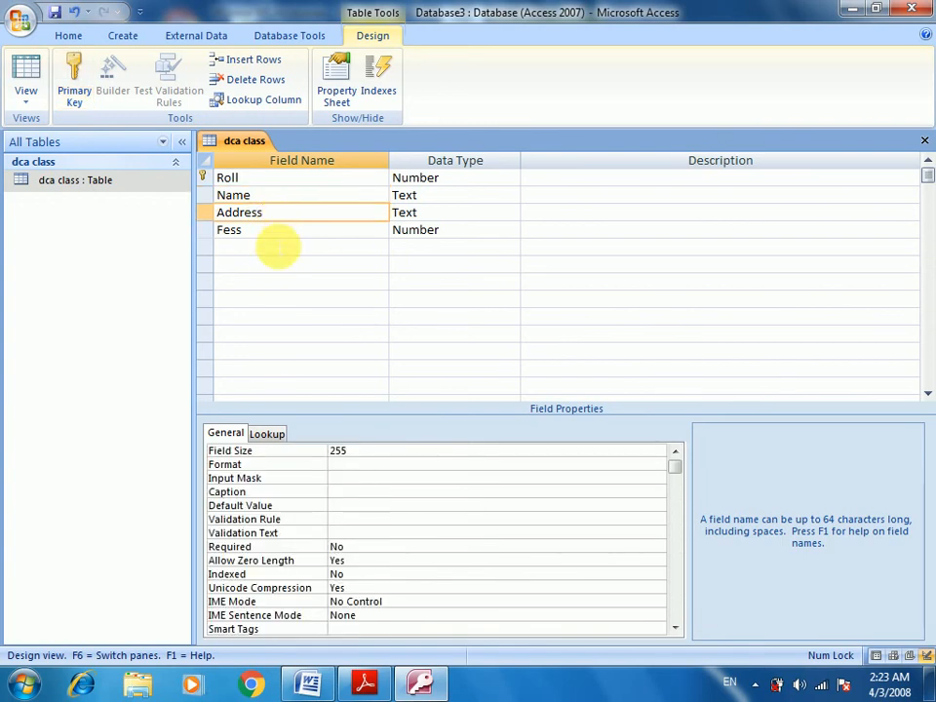
{"action": "left_click", "coordinate": [268, 248]}
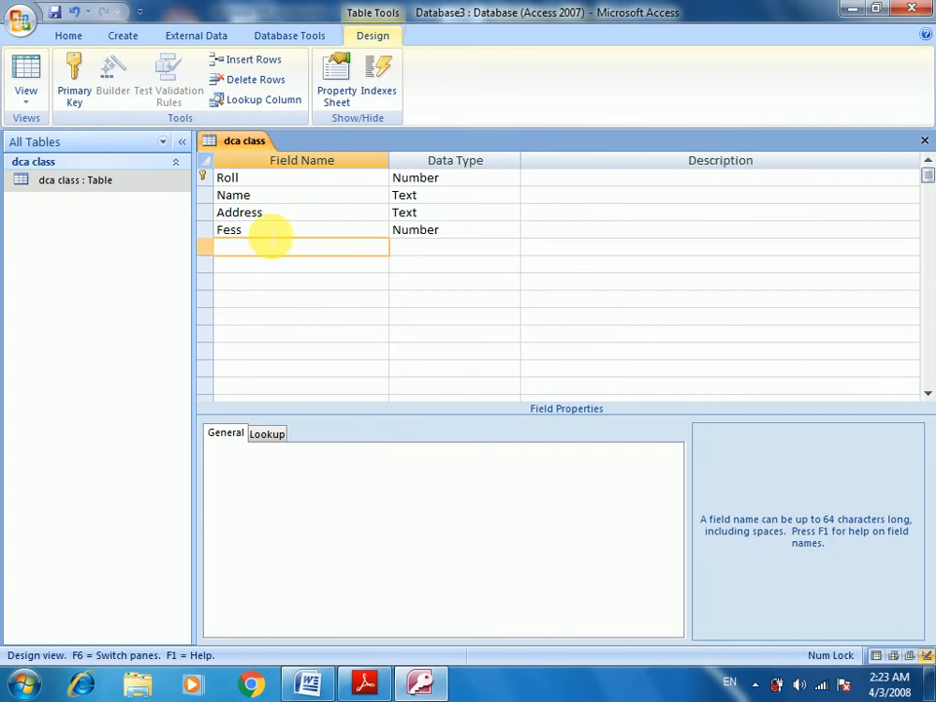
{"action": "left_click", "coordinate": [268, 234]}
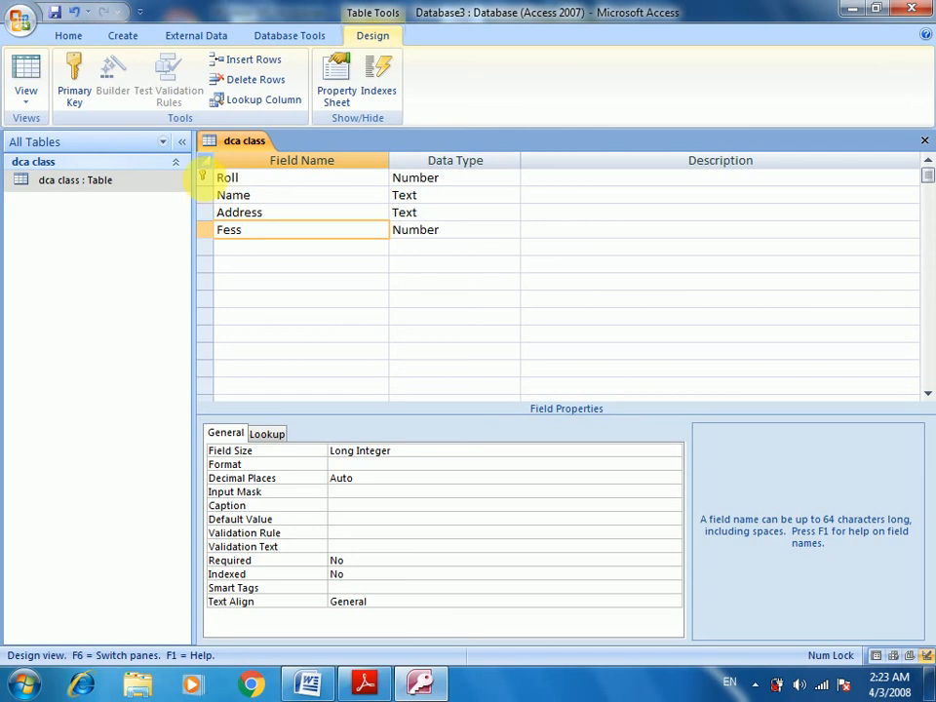
Remove the primary key from the Roll field
{"action": "left_click", "coordinate": [203, 176]}
{"action": "right_click", "coordinate": [204, 177]}
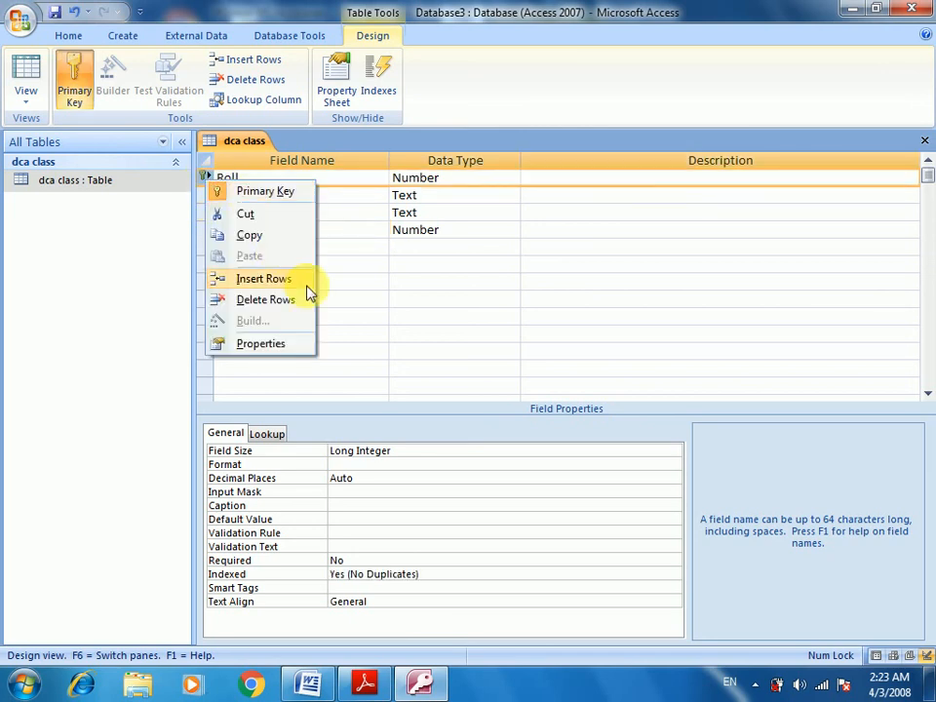
{"action": "left_click", "coordinate": [258, 195]}
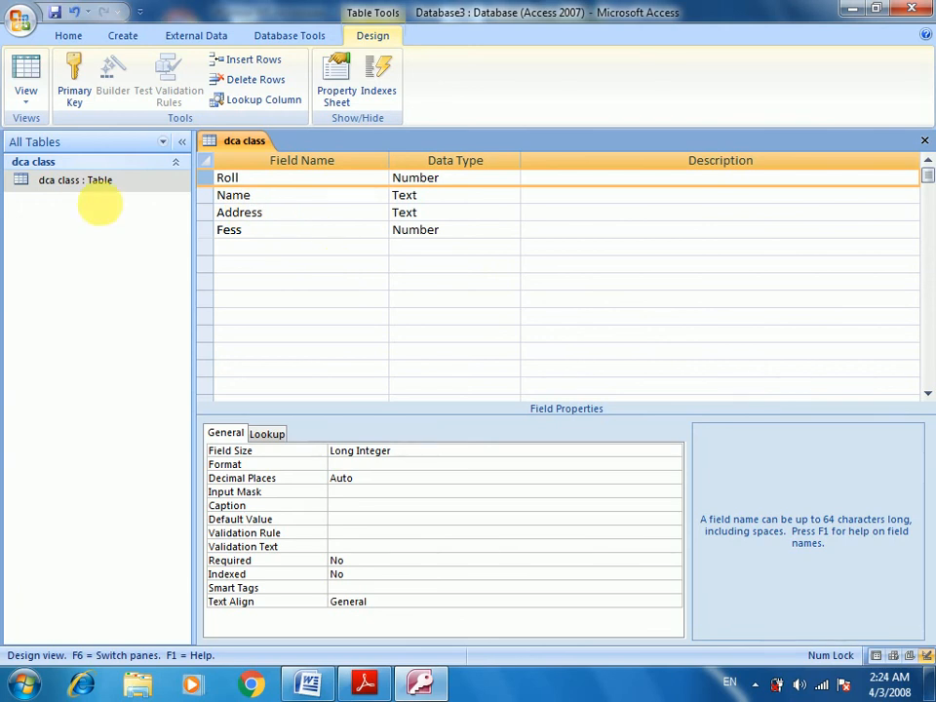
Open the dca class table in Datasheet View, saving its design changes
{"action": "left_click", "coordinate": [101, 184]}
{"action": "double_click", "coordinate": [100, 184]}
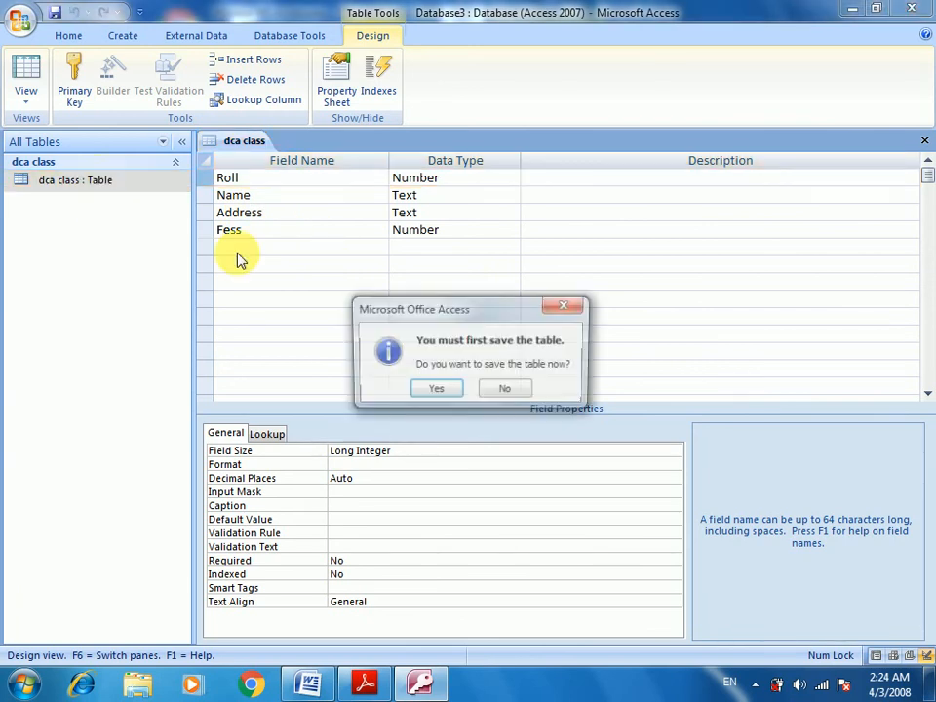
{"action": "left_click", "coordinate": [437, 390]}
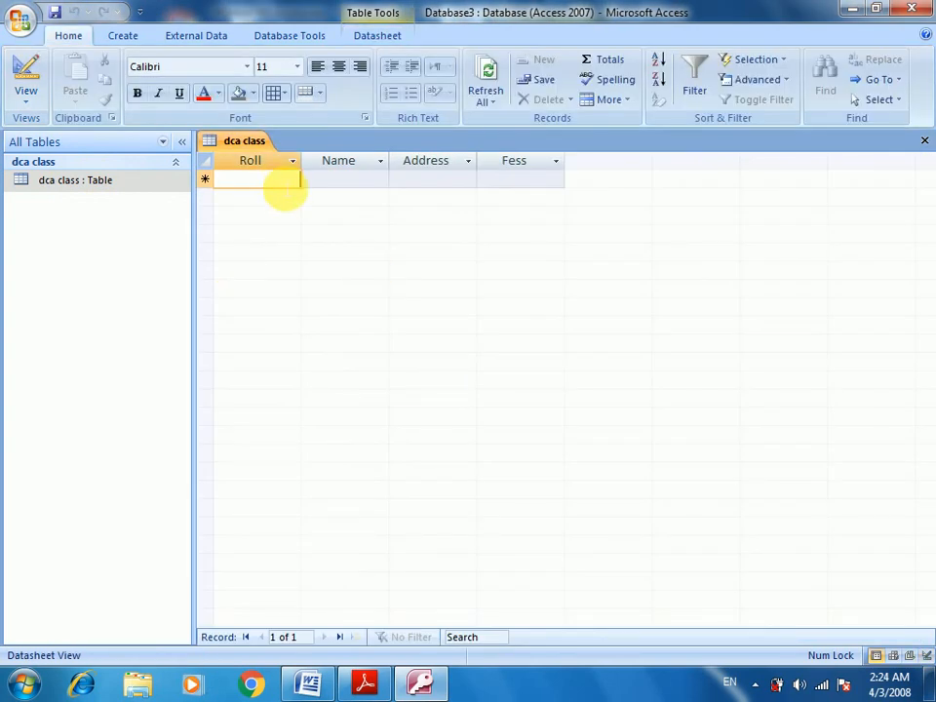
Enter the first record with Roll 101, the student's name and address, and Fess 1000
{"action": "type", "text": "101"}
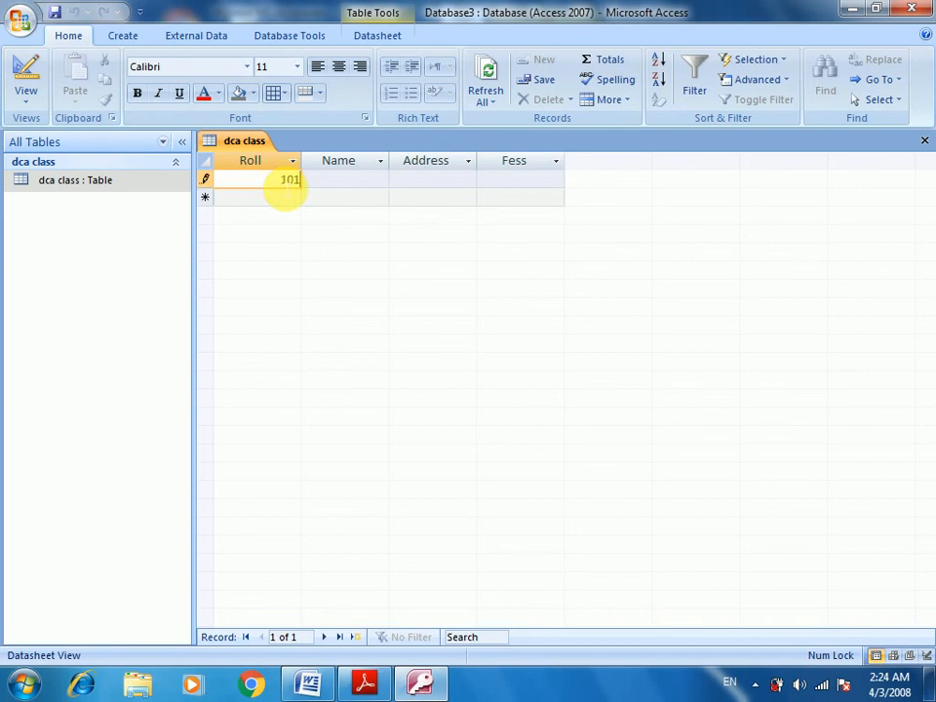
{"action": "key", "text": "Tab"}
{"action": "type", "text": "Amit"}
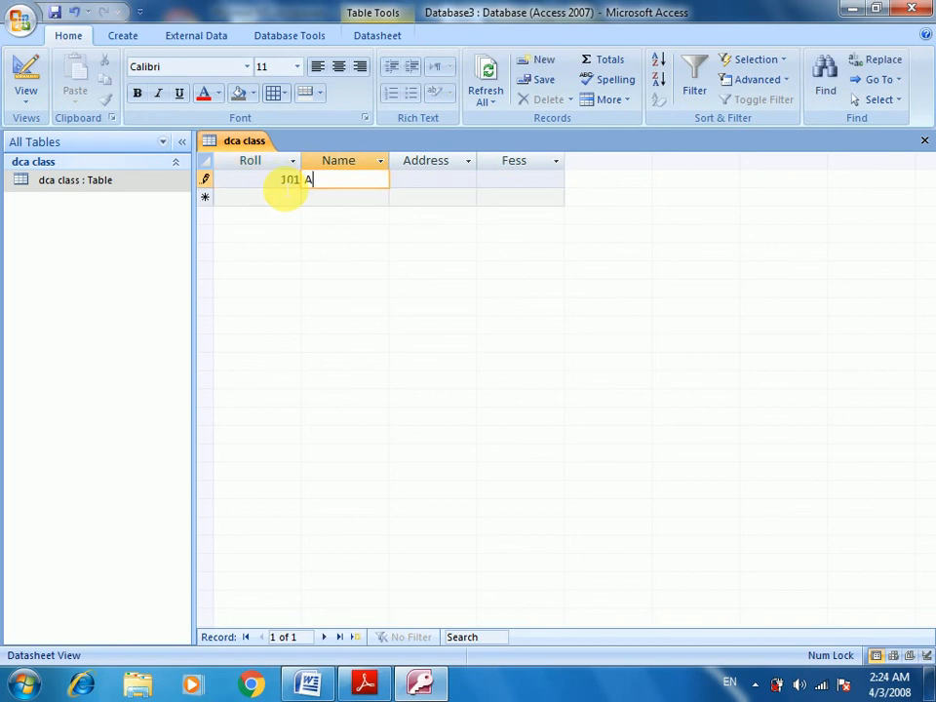
{"action": "key", "text": "Tab"}
{"action": "type", "text": "Jaithari"}
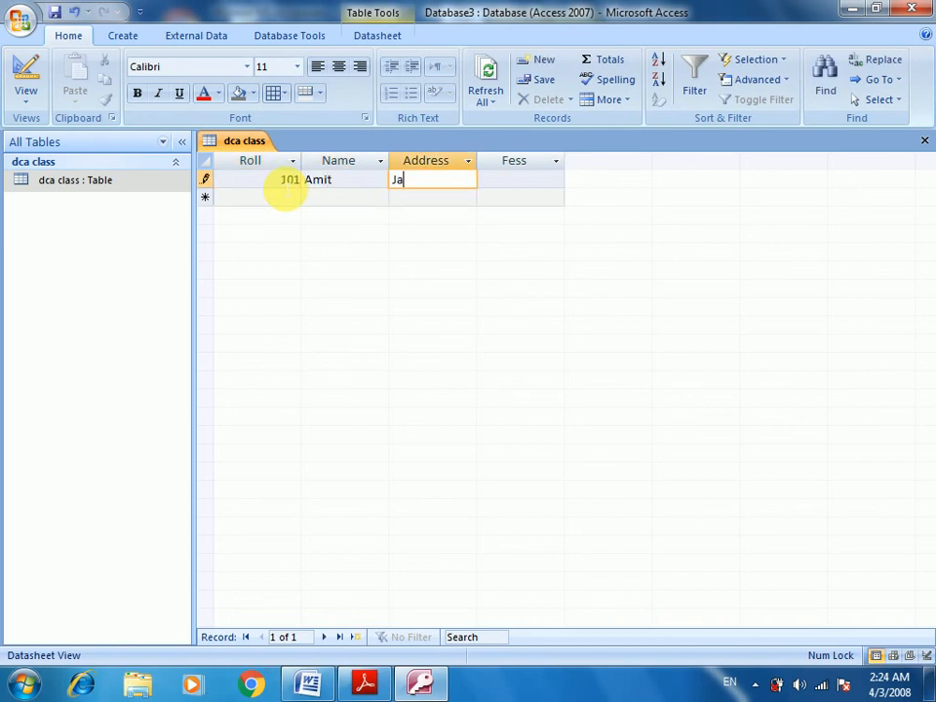
{"action": "key", "text": "Tab"}
{"action": "type", "text": "1"}
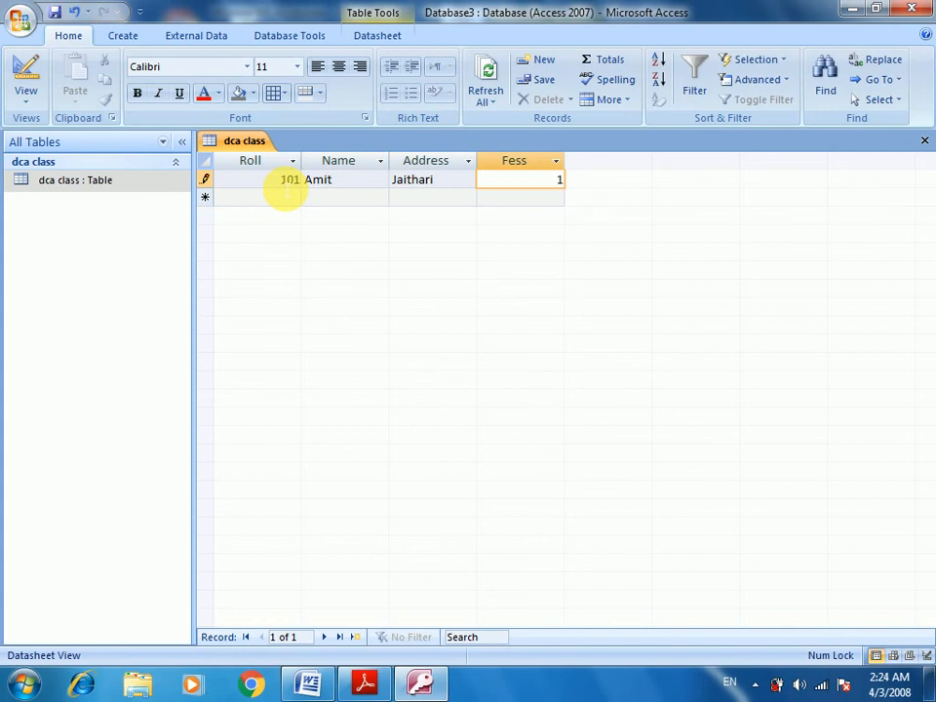
{"action": "type", "text": "000"}
{"action": "key", "text": "Tab"}
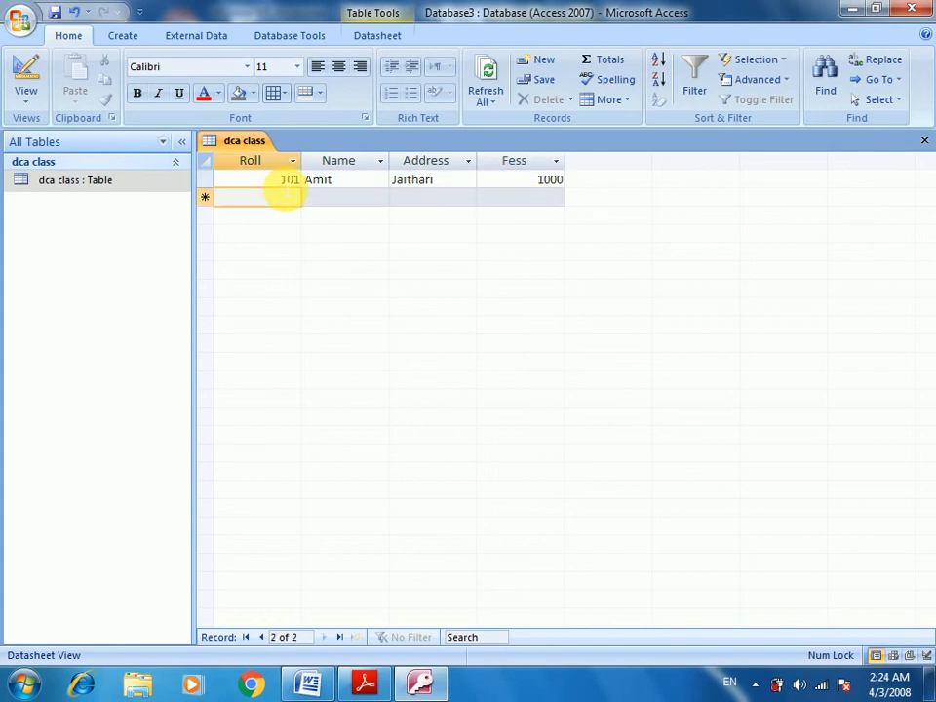
Enter the second record with Roll 102, the student's name and address, and Fess 2000
{"action": "type", "text": "102"}
{"action": "key", "text": "Tab"}
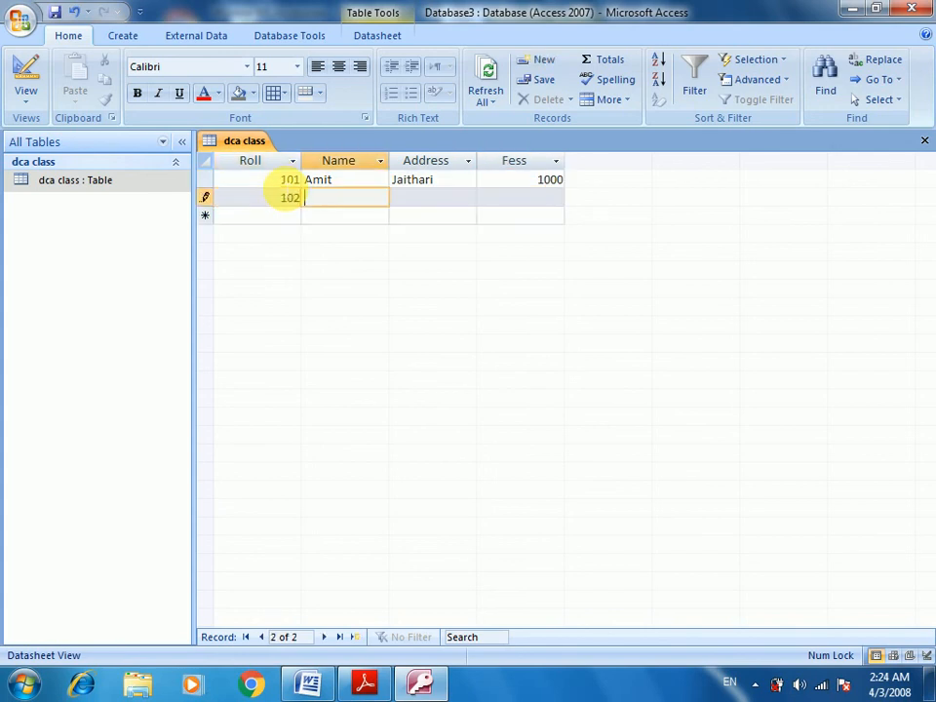
{"action": "type", "text": "Amit"}
{"action": "key", "text": "Tab"}
{"action": "type", "text": "Anuppur"}
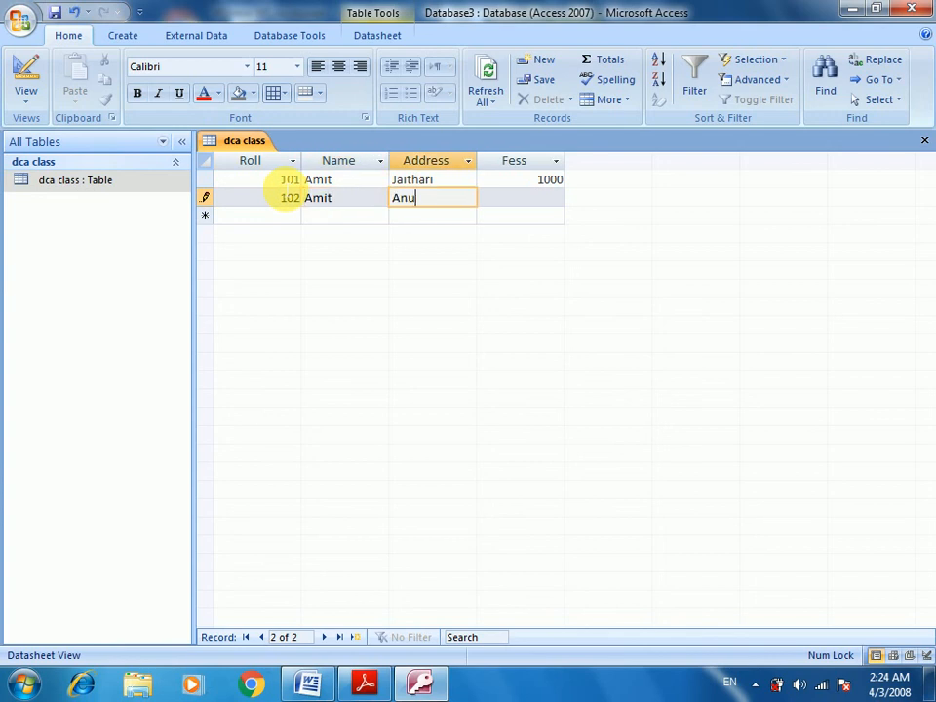
{"action": "key", "text": "Tab"}
{"action": "type", "text": "2000"}
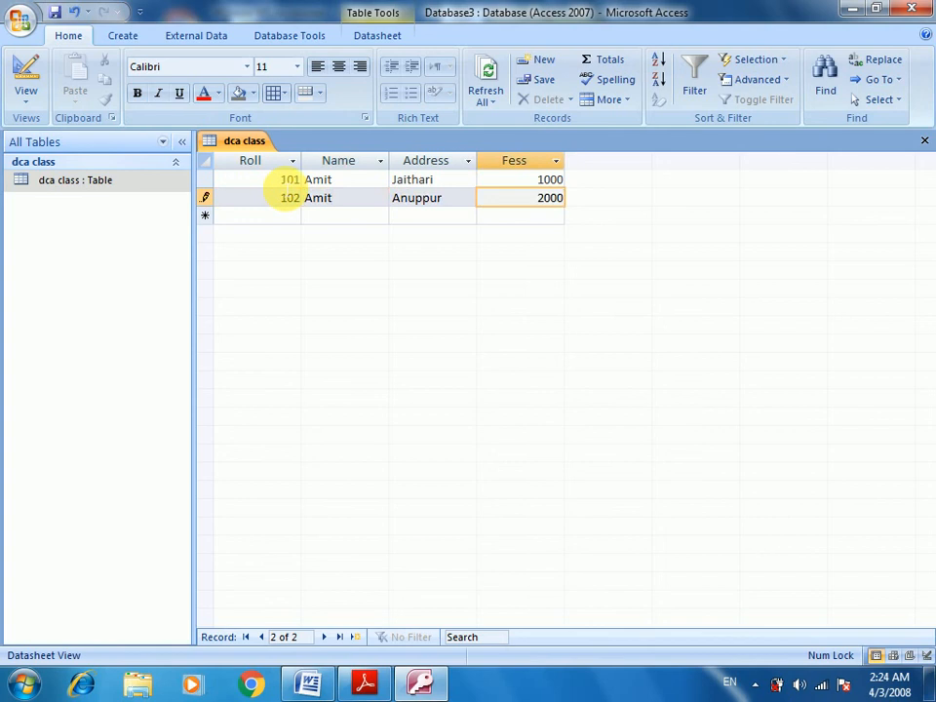
{"action": "key", "text": "Tab"}
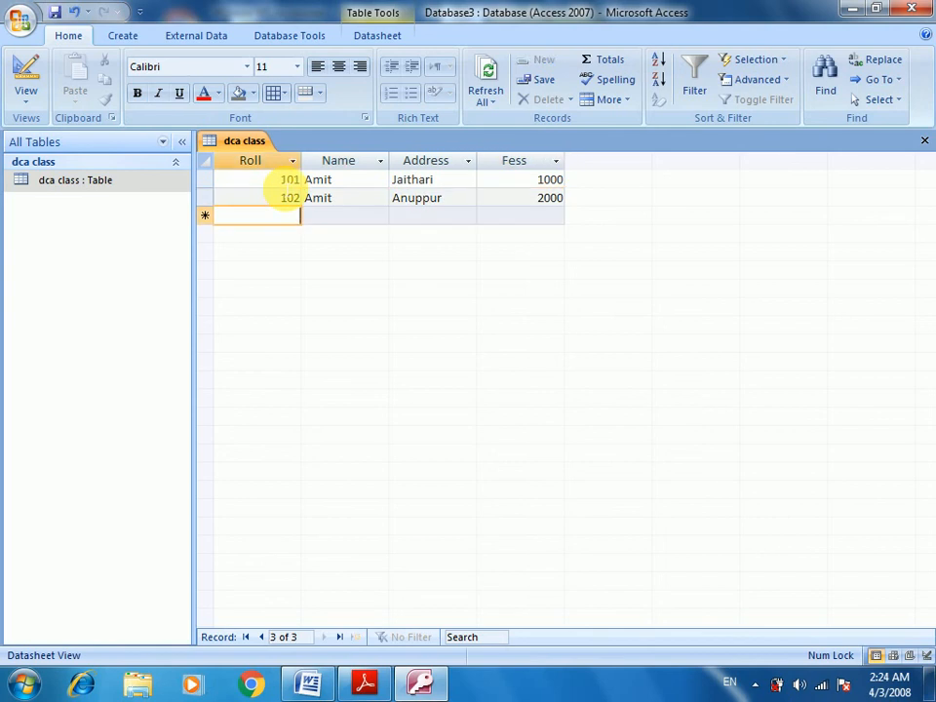
Enter the third record with the duplicate Roll 101, the student's name and address, and Fess 3000
{"action": "type", "text": "102"}
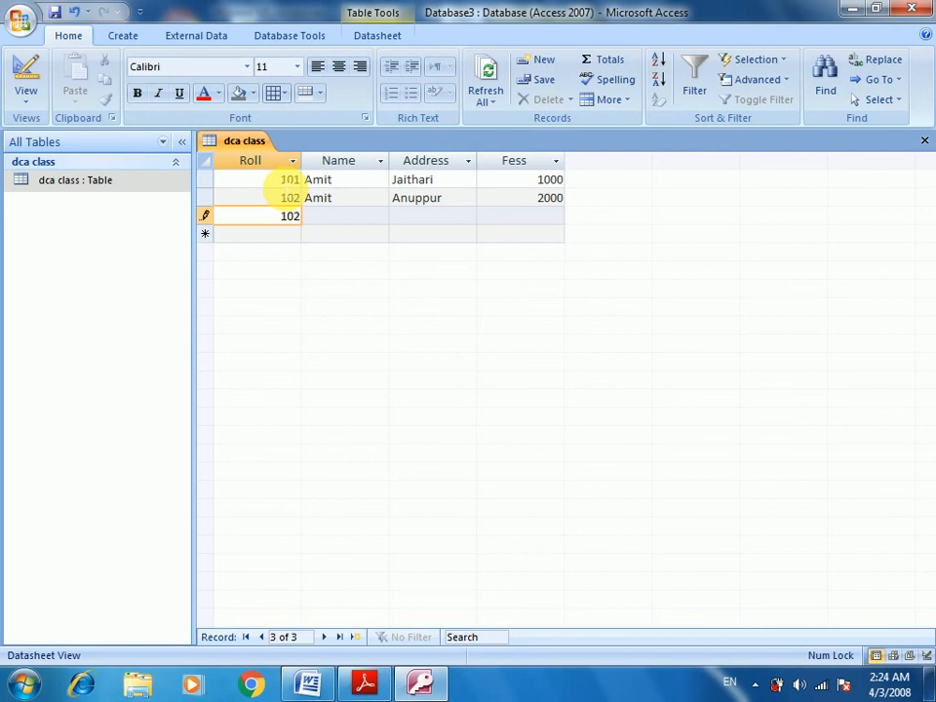
{"action": "key", "text": "BackSpace"}
{"action": "type", "text": "1"}
{"action": "key", "text": "Tab"}
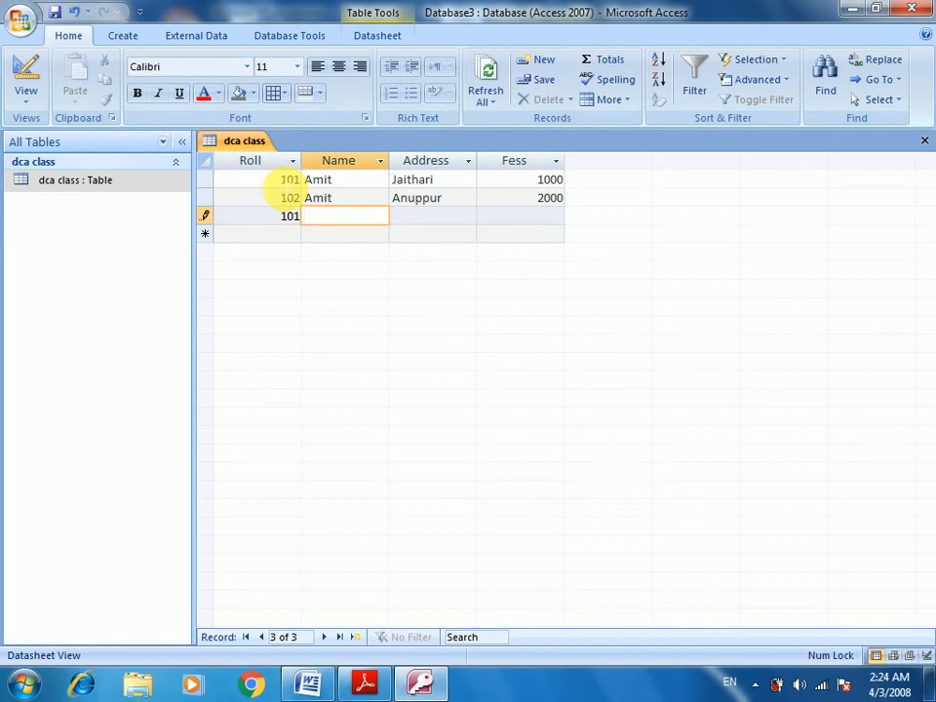
{"action": "type", "text": "Bihari"}
{"action": "key", "text": "Tab"}
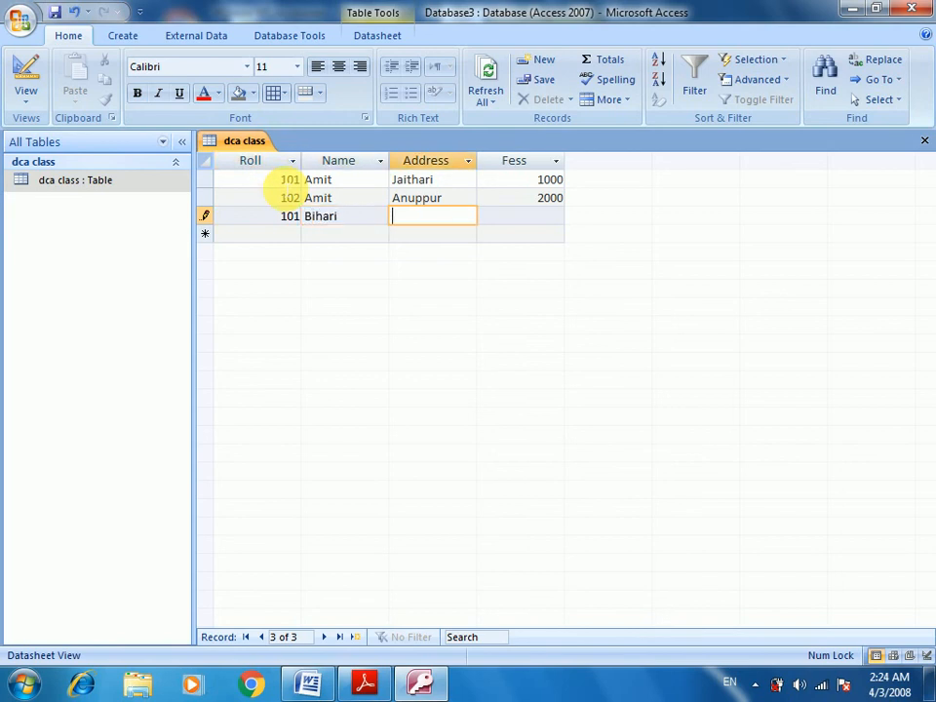
{"action": "type", "text": "Sioni"}
{"action": "key", "text": "Tab"}
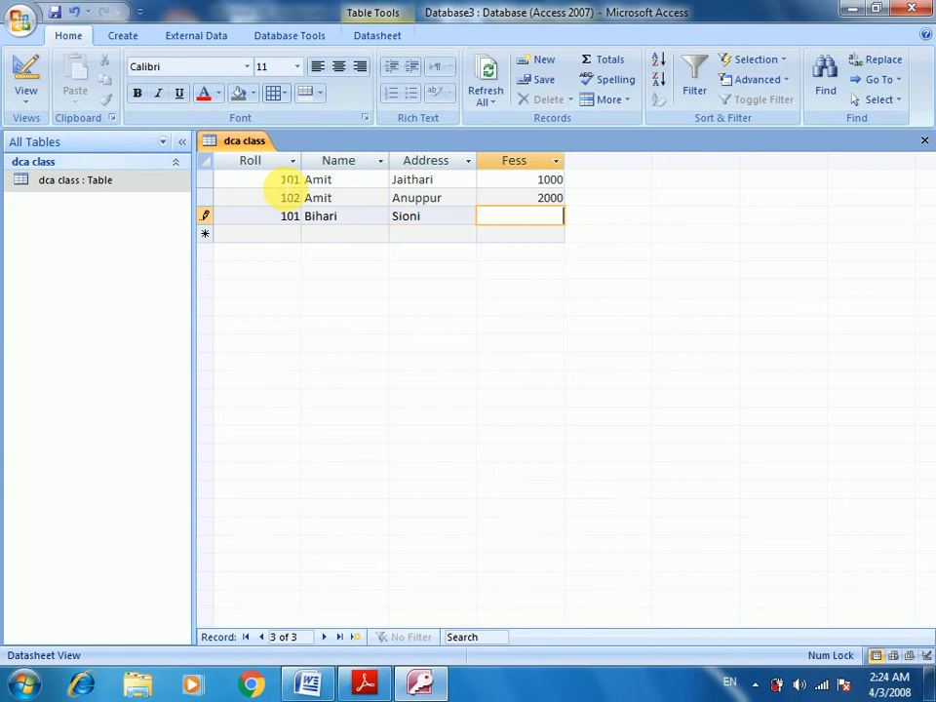
{"action": "type", "text": "3000"}
{"action": "key", "text": "Tab"}
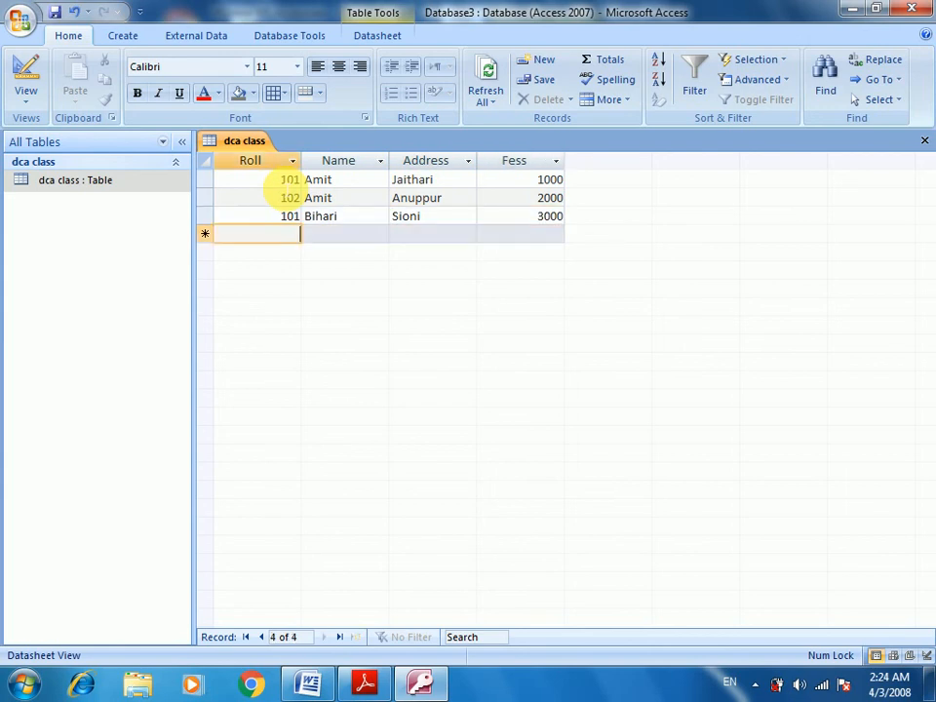
Change the third record's Roll to 103 so that it no longer duplicates the first record
{"action": "left_click", "coordinate": [284, 181]}
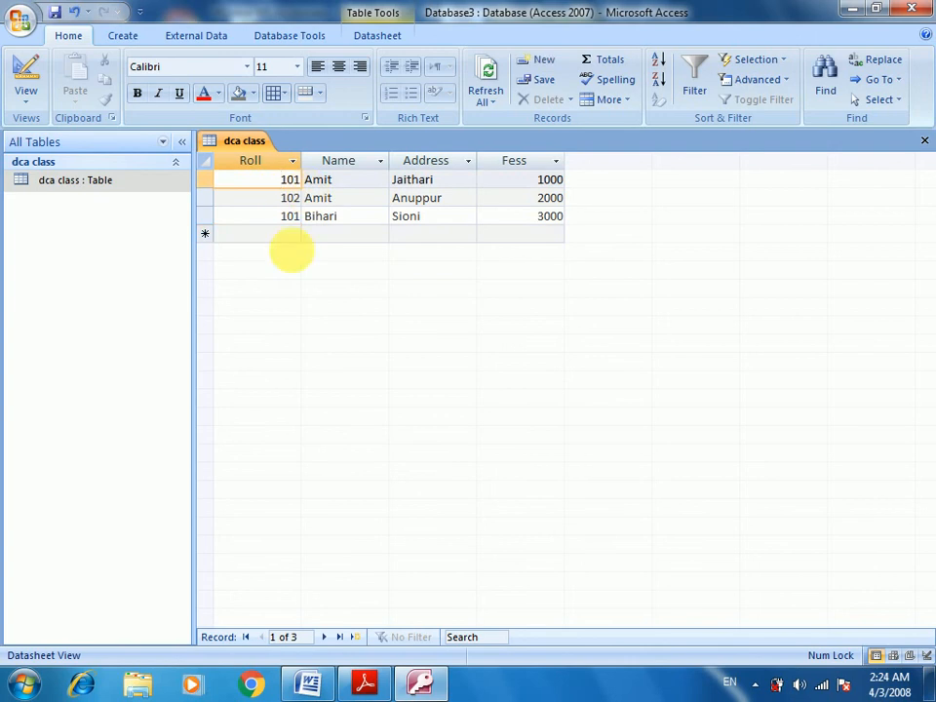
{"action": "left_click", "coordinate": [298, 216]}
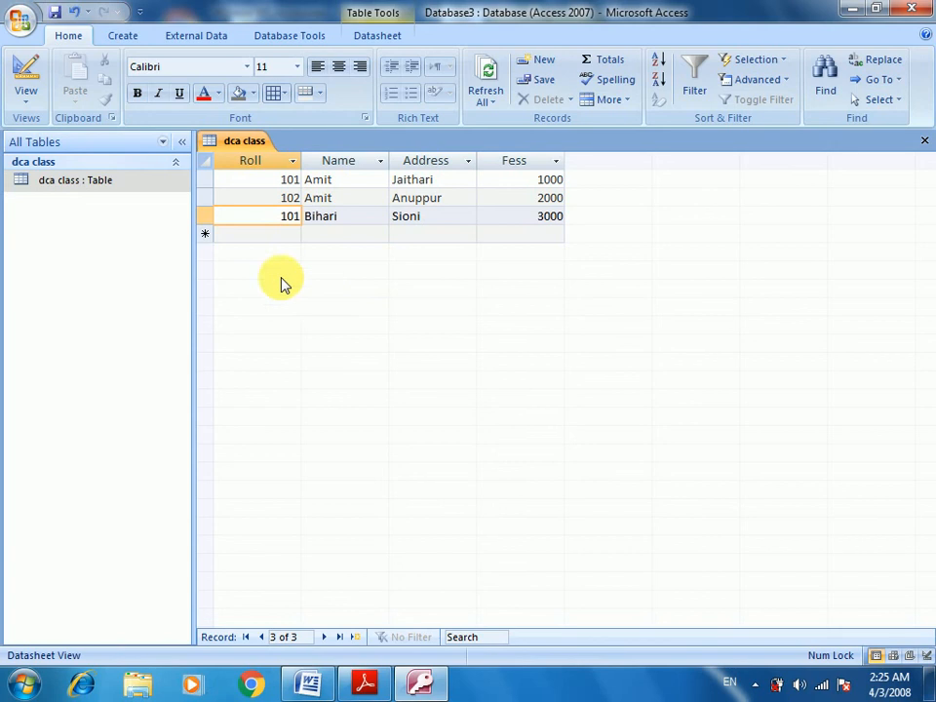
{"action": "left_click", "coordinate": [289, 220]}
{"action": "left_click", "coordinate": [300, 221]}
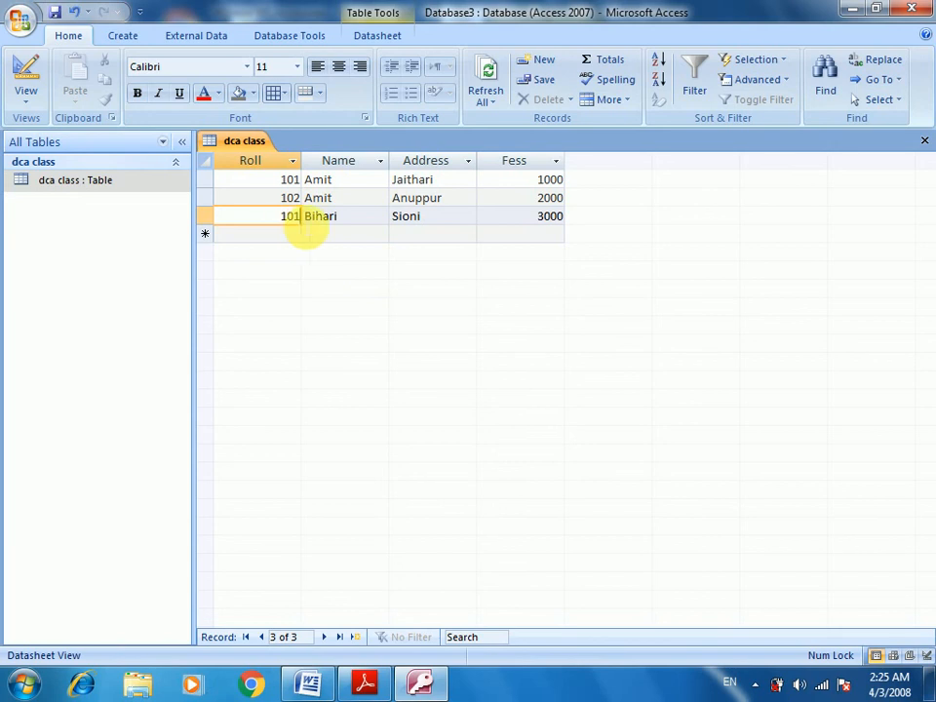
{"action": "key", "text": "BackSpace"}
{"action": "type", "text": "3"}
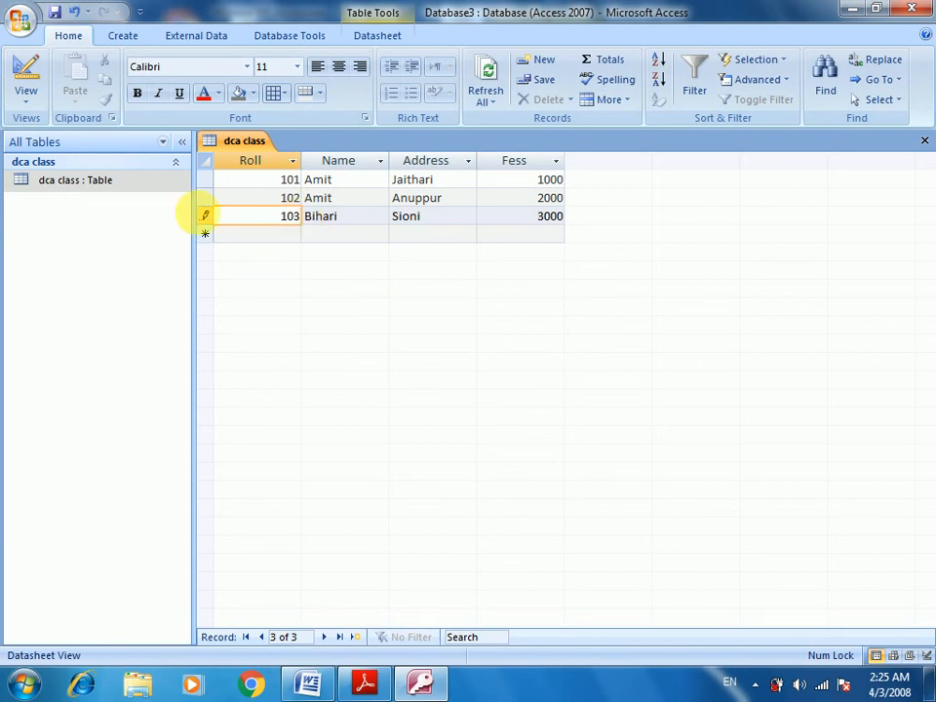
Set Roll as the primary key in the dca class table's design, and save it while returning to Datasheet View
{"action": "left_click", "coordinate": [110, 188]}
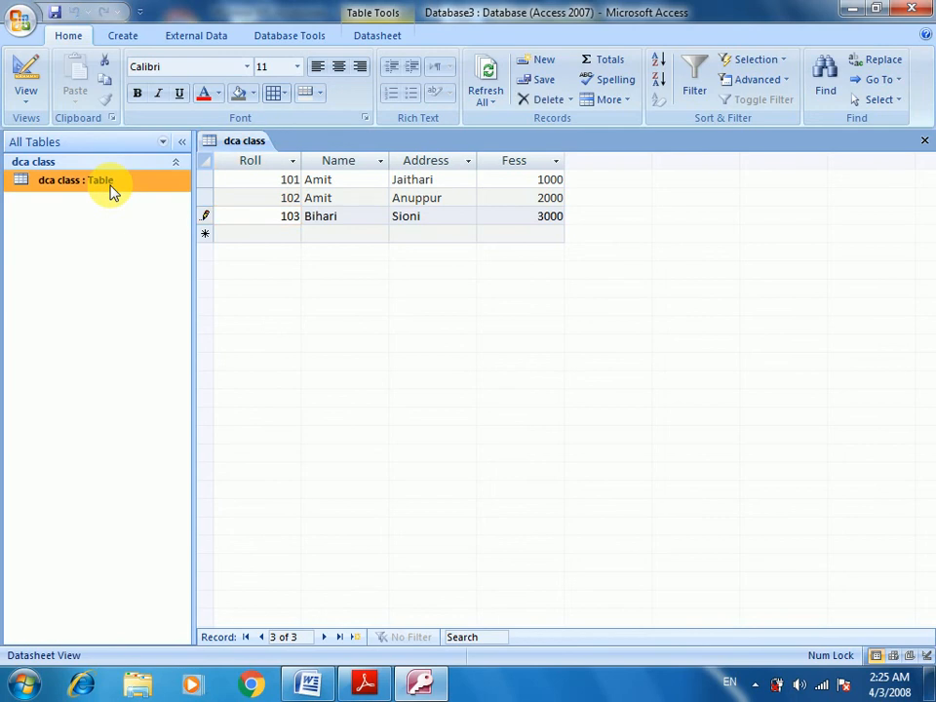
{"action": "right_click", "coordinate": [110, 186]}
{"action": "left_click", "coordinate": [136, 217]}
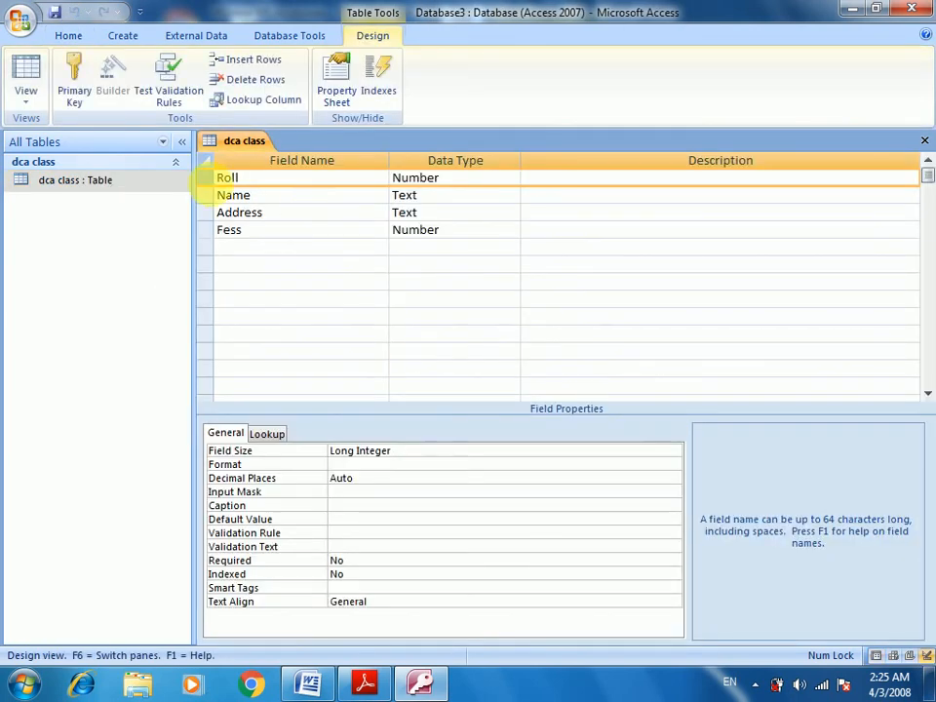
{"action": "right_click", "coordinate": [216, 181]}
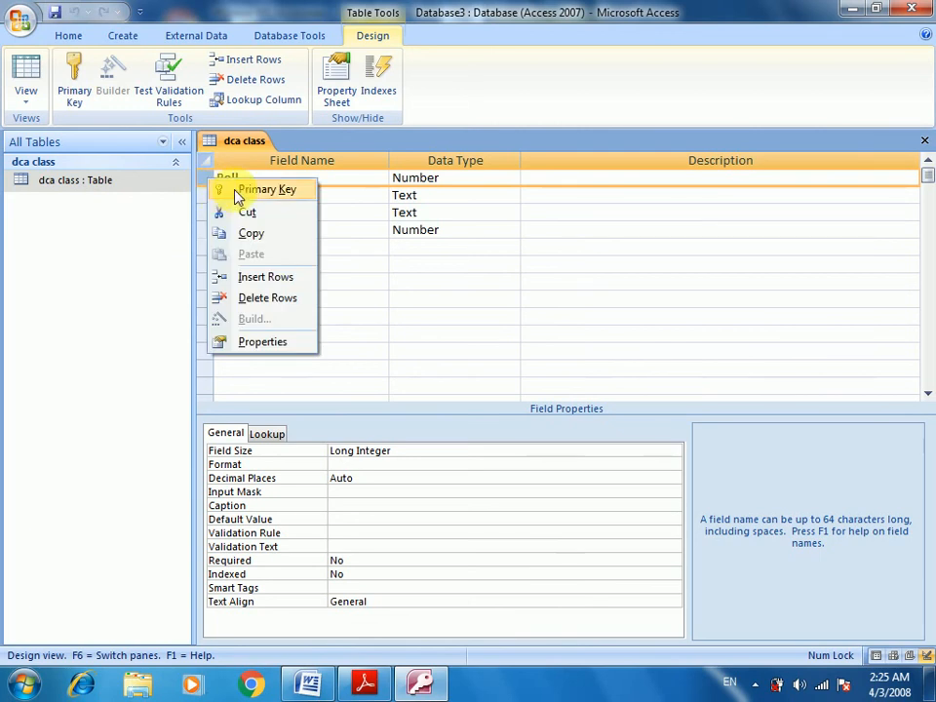
{"action": "left_click", "coordinate": [237, 191]}
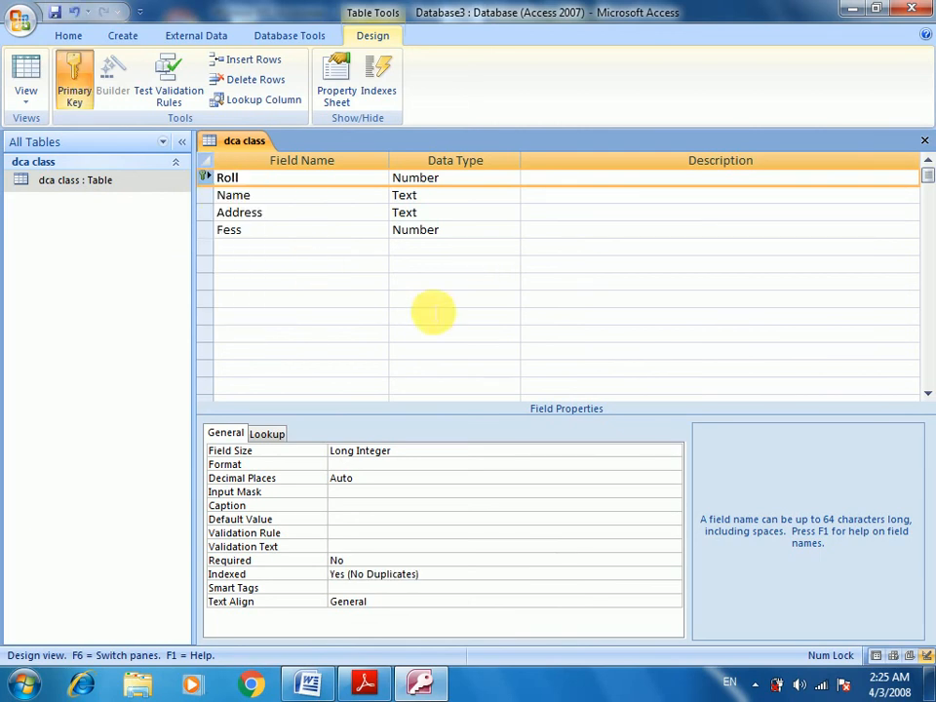
{"action": "double_click", "coordinate": [90, 190]}
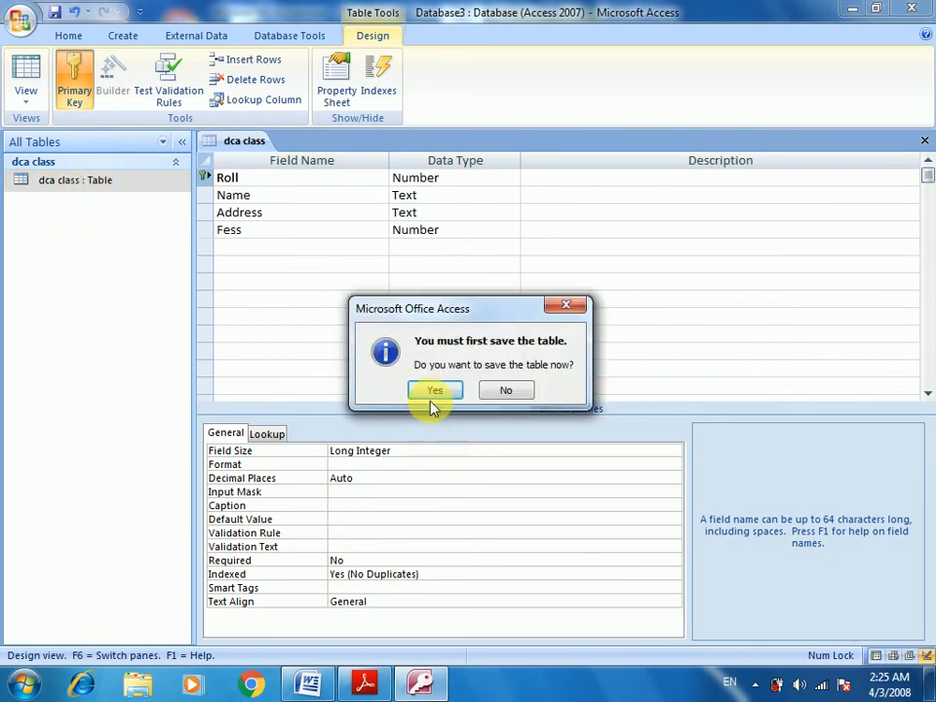
{"action": "left_click", "coordinate": [435, 391]}
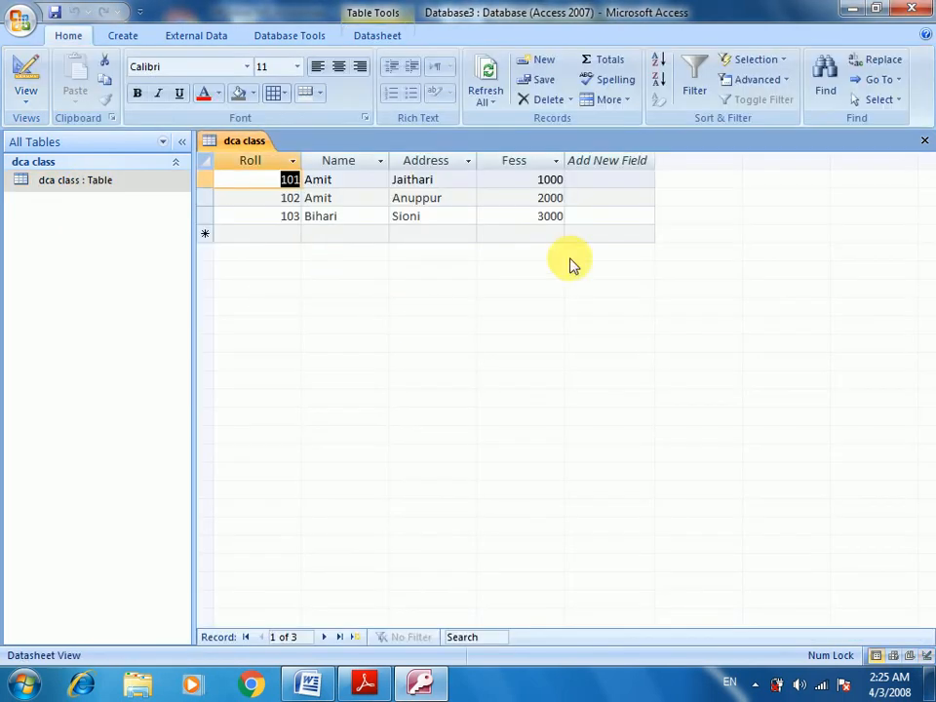
Try to add a fourth record with the duplicate Roll 101, the student's name and address, and Fess 4000
{"action": "left_click", "coordinate": [582, 222]}
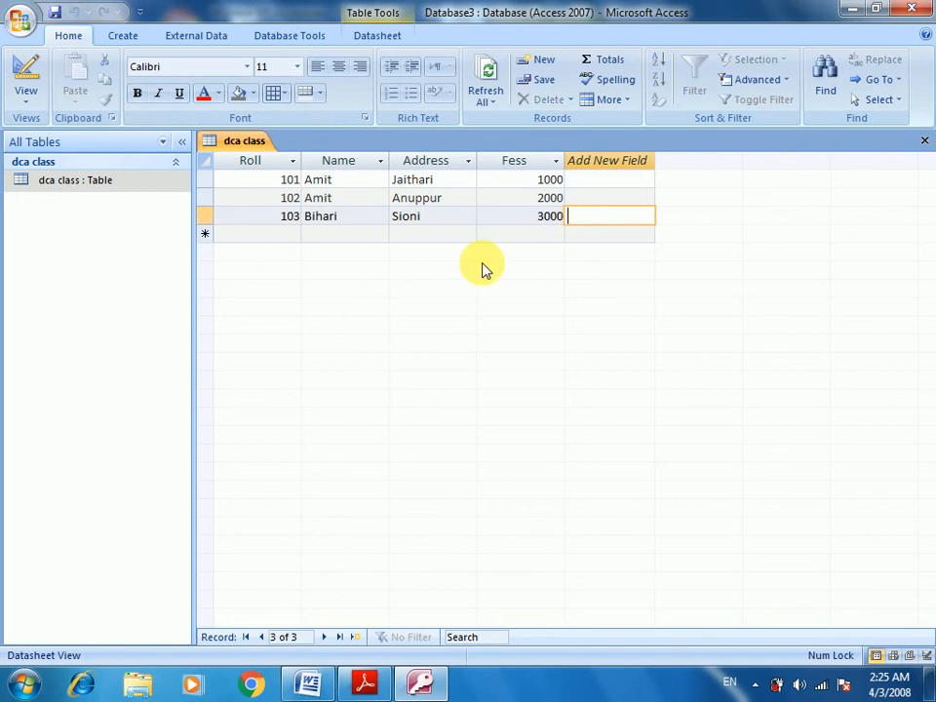
{"action": "key", "text": "Tab"}
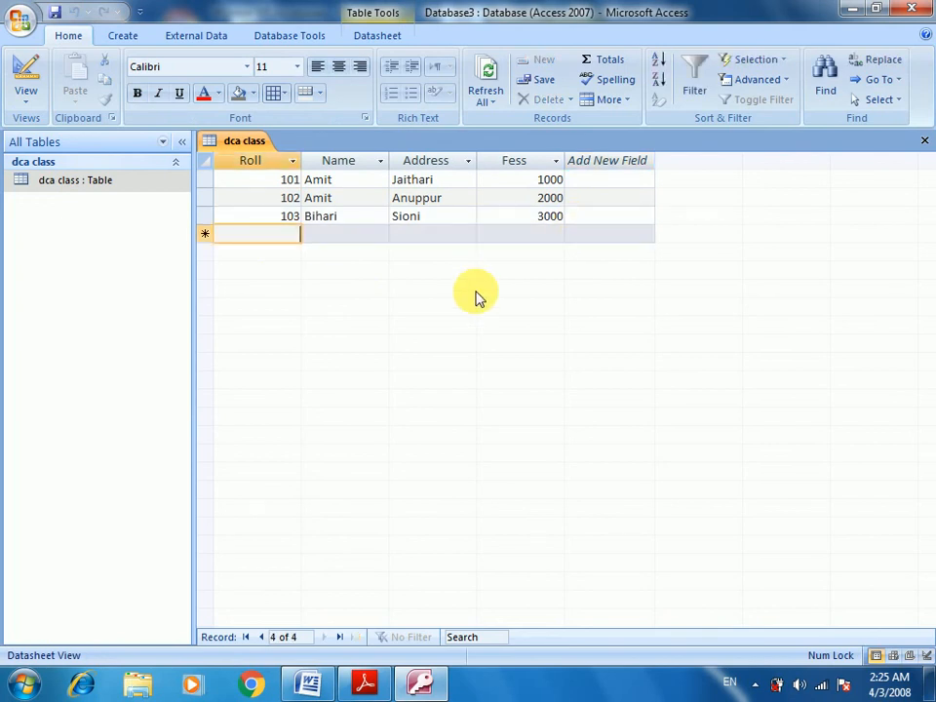
{"action": "type", "text": "101"}
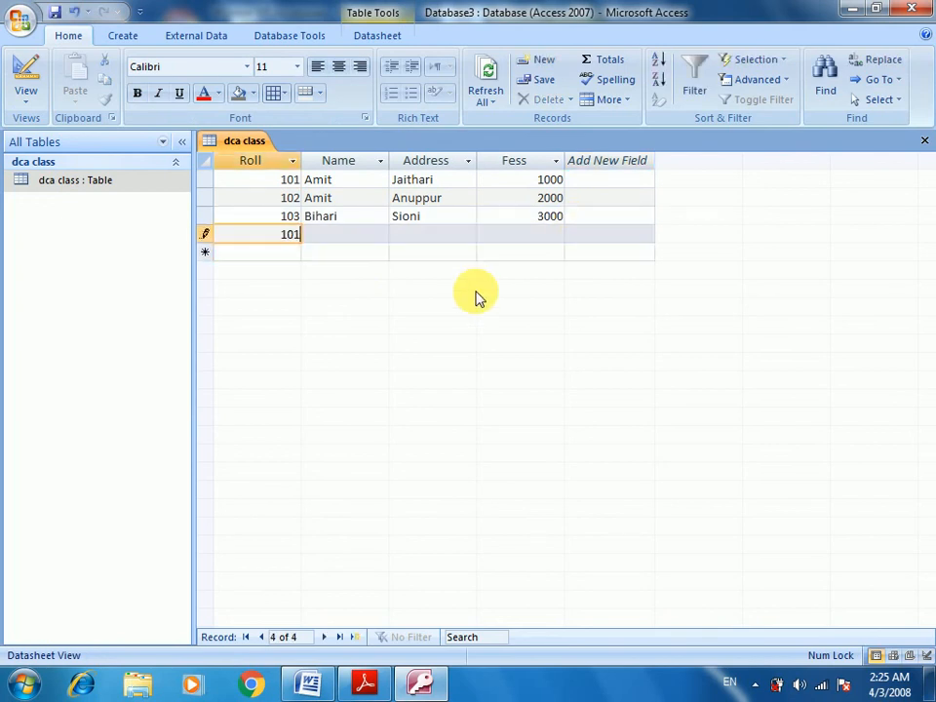
{"action": "key", "text": "Tab"}
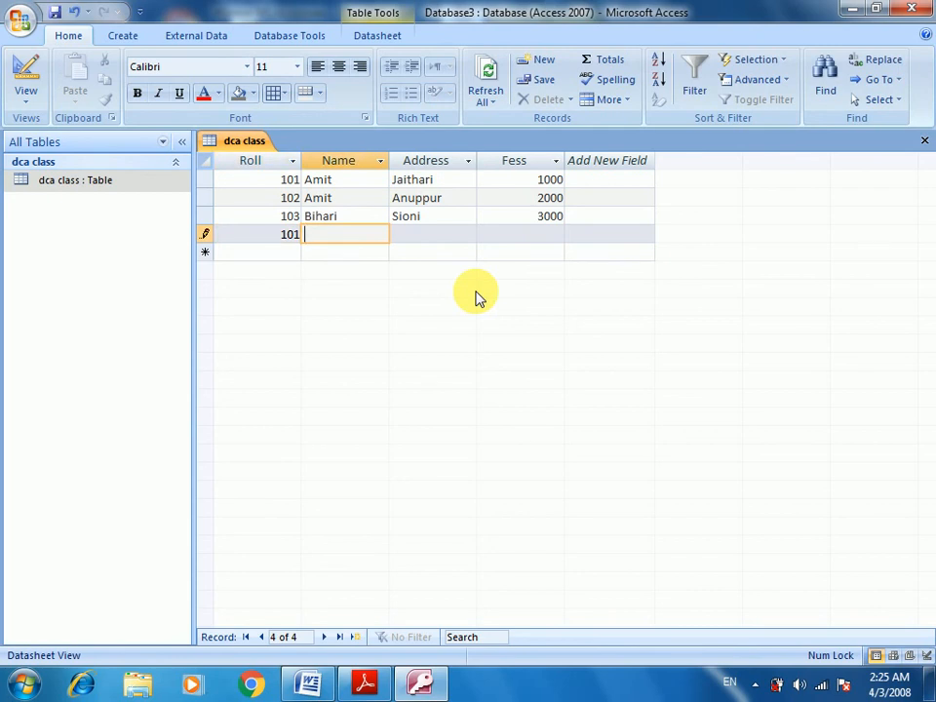
{"action": "type", "text": "Suresh"}
{"action": "key", "text": "Tab"}
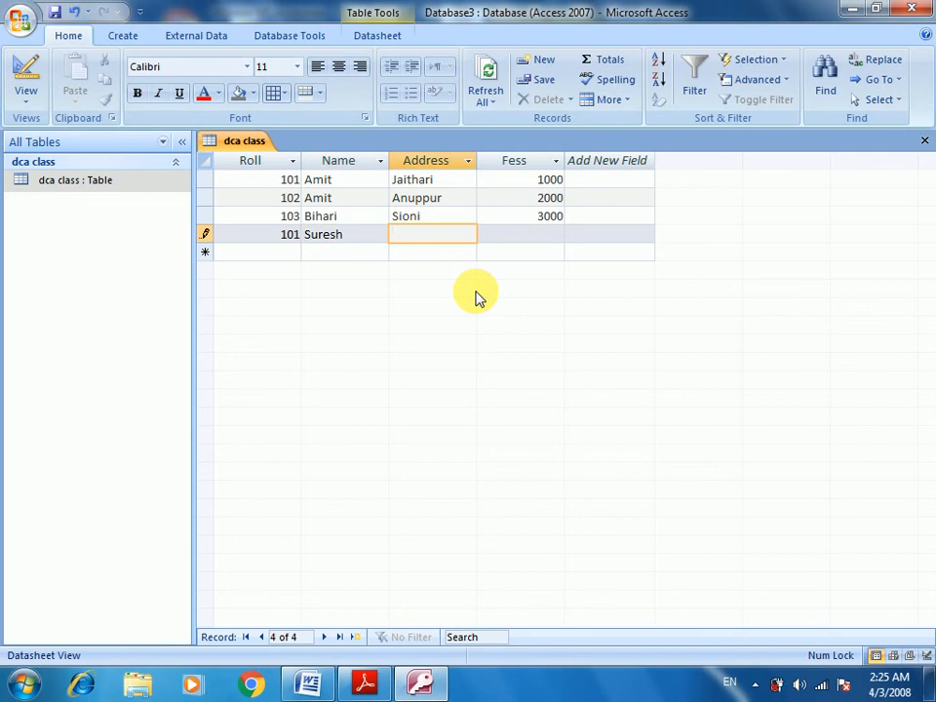
{"action": "type", "text": "balbahra"}
{"action": "key", "text": "Tab"}
{"action": "type", "text": "4000"}
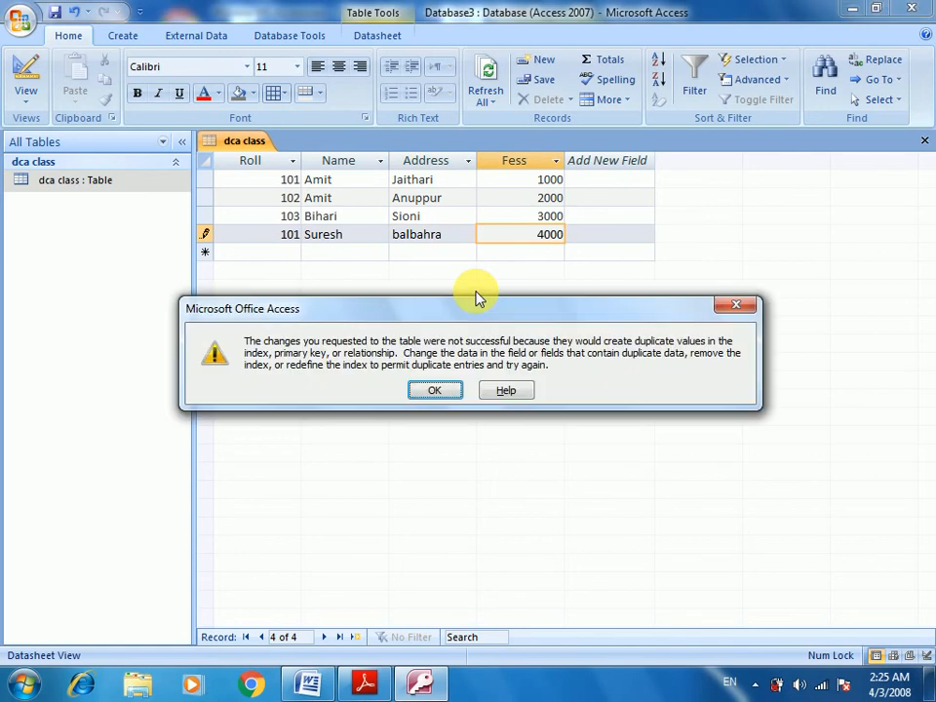
{"action": "left_click_drag", "start_coordinate": [479, 310], "coordinate": [585, 314]}
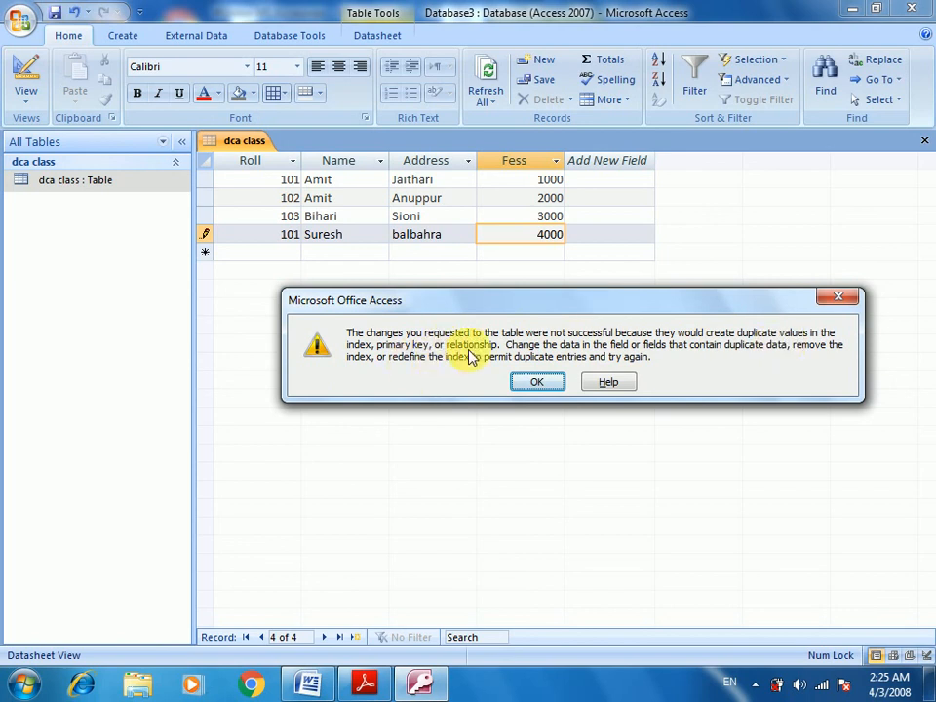
{"action": "left_click_drag", "start_coordinate": [528, 310], "coordinate": [527, 357]}
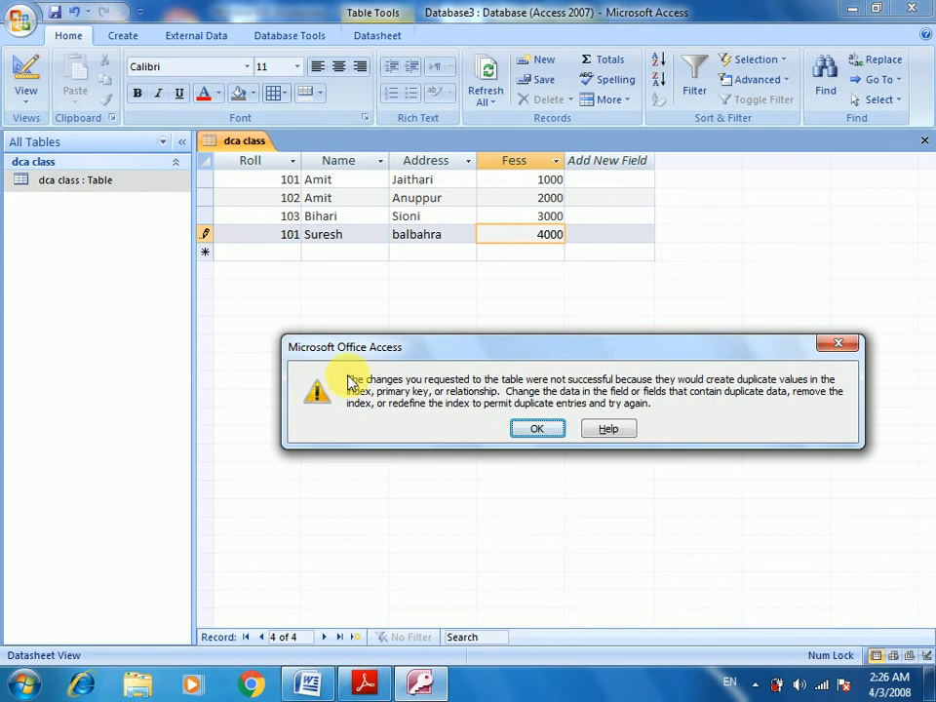
{"action": "left_click", "coordinate": [539, 429]}
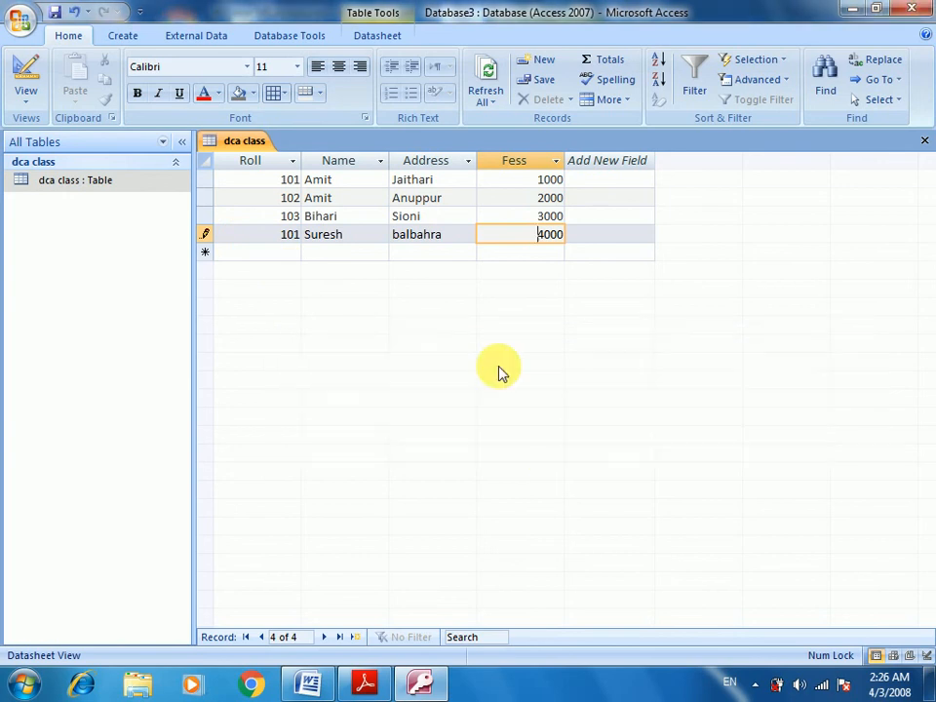
Change the fourth record's Roll to 104 and commit the record
{"action": "left_click", "coordinate": [291, 250]}
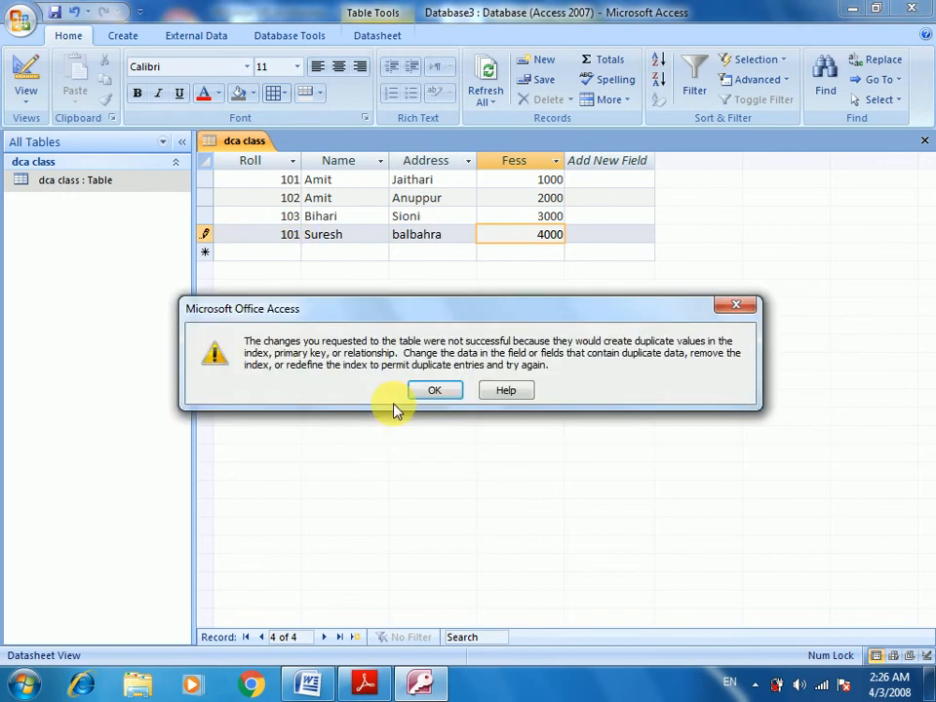
{"action": "left_click", "coordinate": [433, 391]}
{"action": "left_click", "coordinate": [292, 235]}
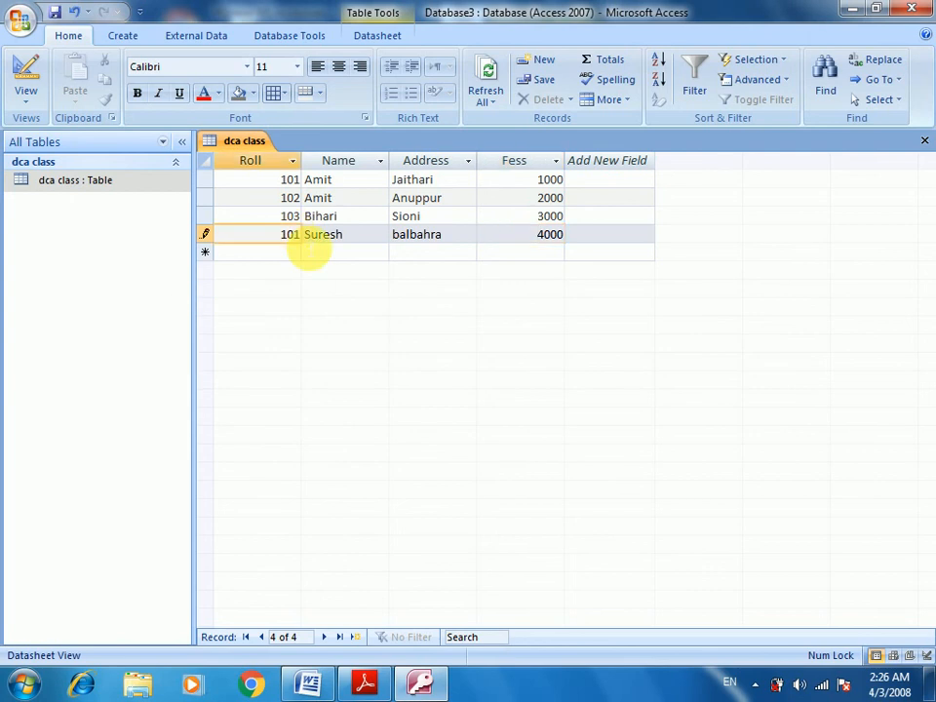
{"action": "key", "text": "Delete"}
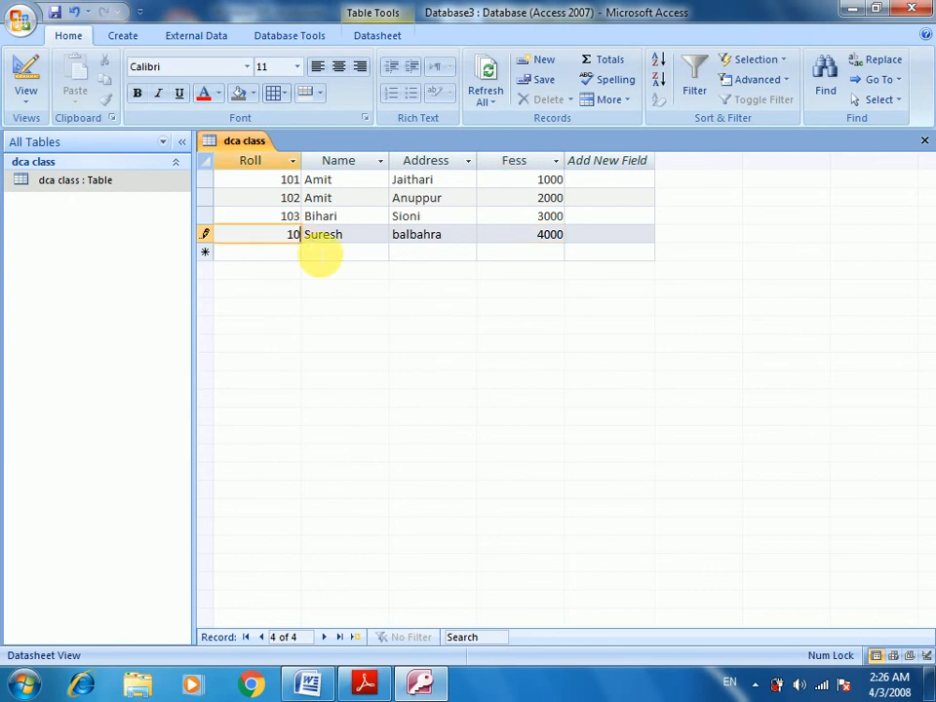
{"action": "type", "text": "4"}
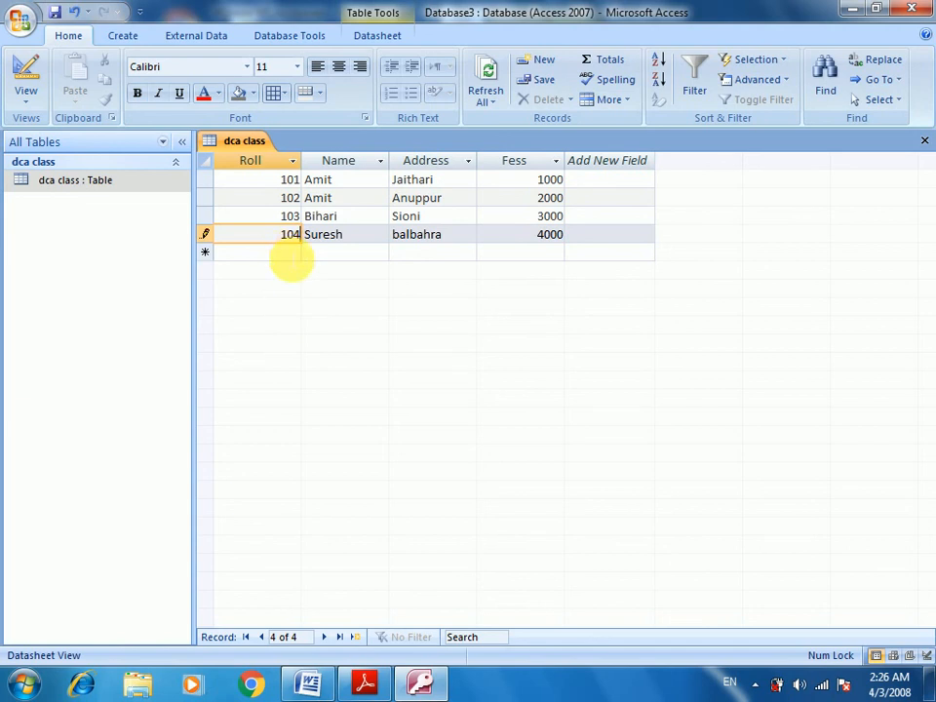
{"action": "left_click", "coordinate": [289, 258]}
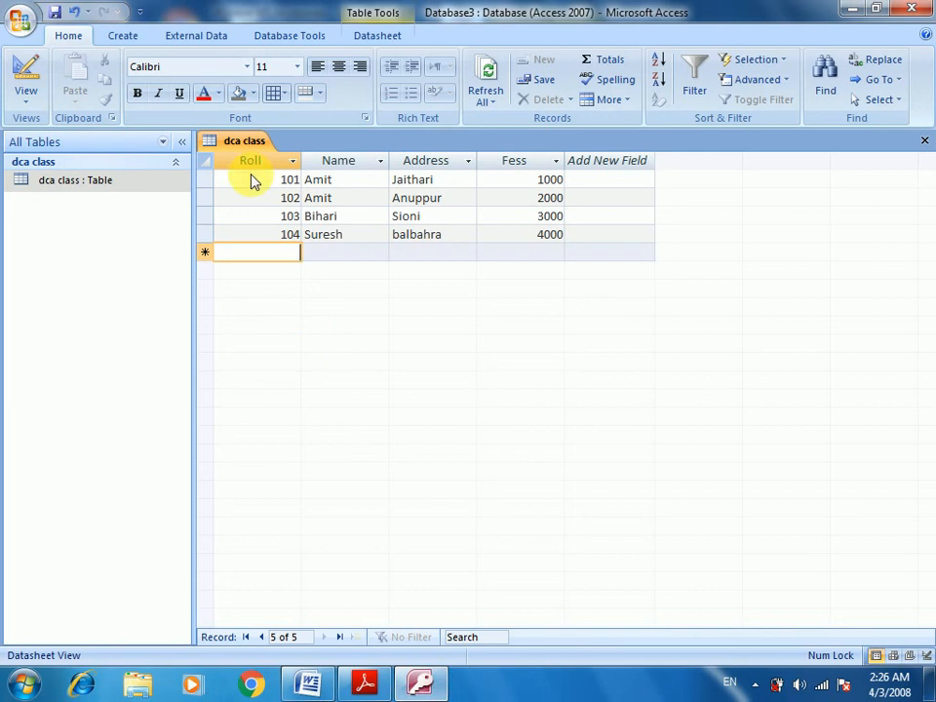
Open the dca class table in Design View and remove the primary key from the Roll field
{"action": "left_click", "coordinate": [110, 187]}
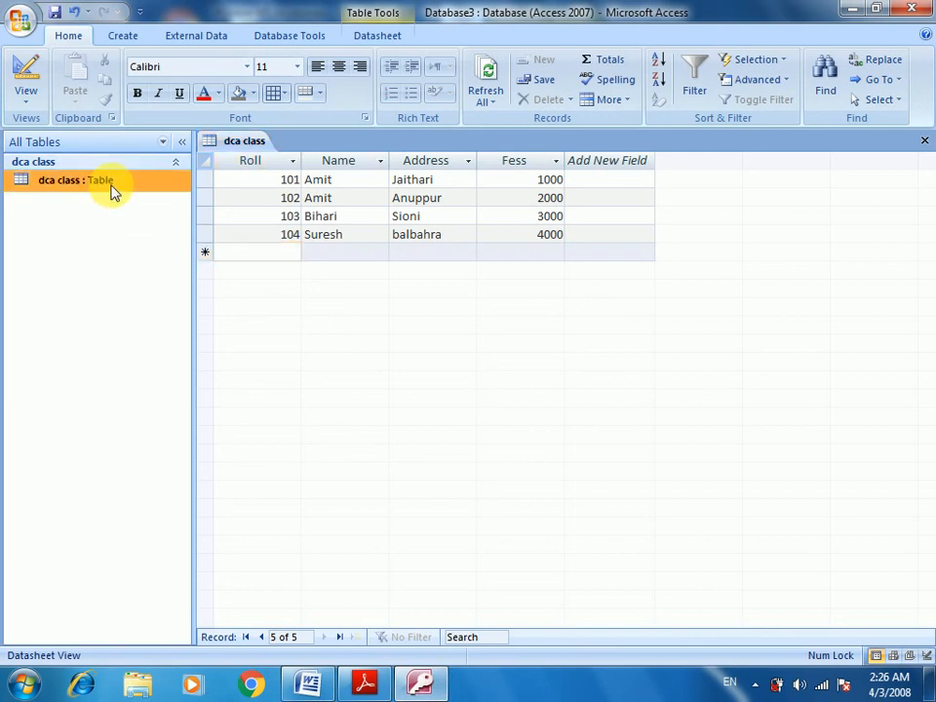
{"action": "right_click", "coordinate": [111, 186]}
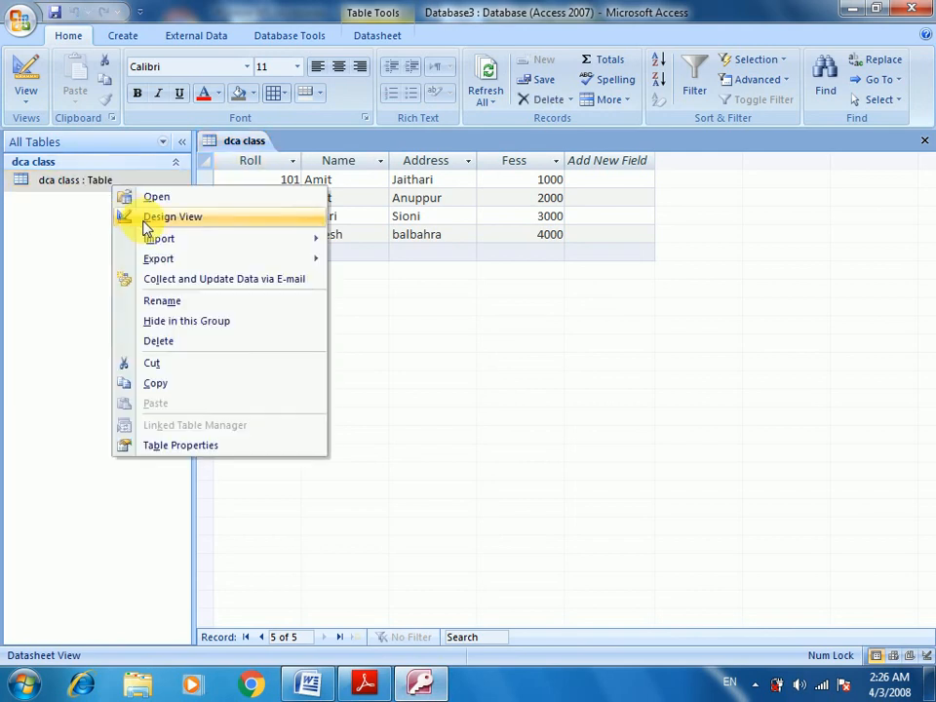
{"action": "left_click", "coordinate": [132, 216]}
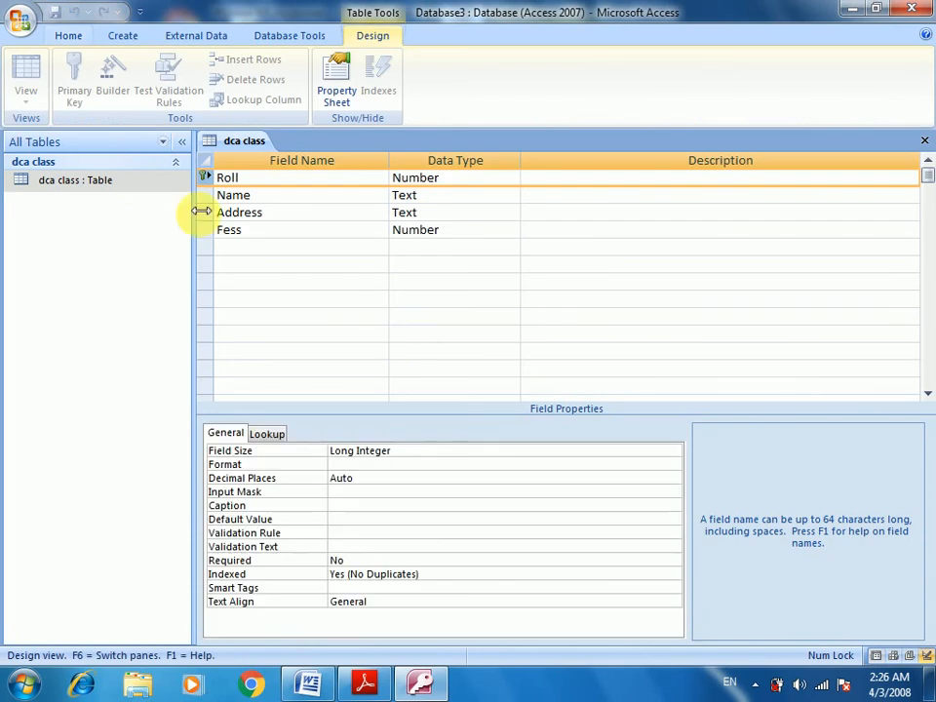
{"action": "right_click", "coordinate": [206, 179]}
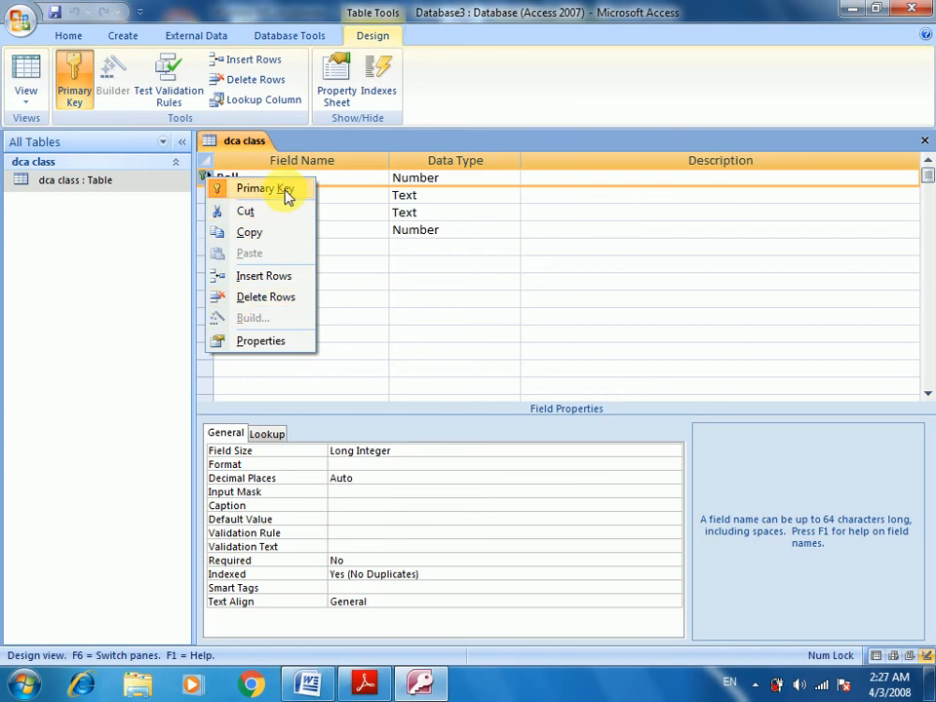
{"action": "left_click", "coordinate": [255, 321]}
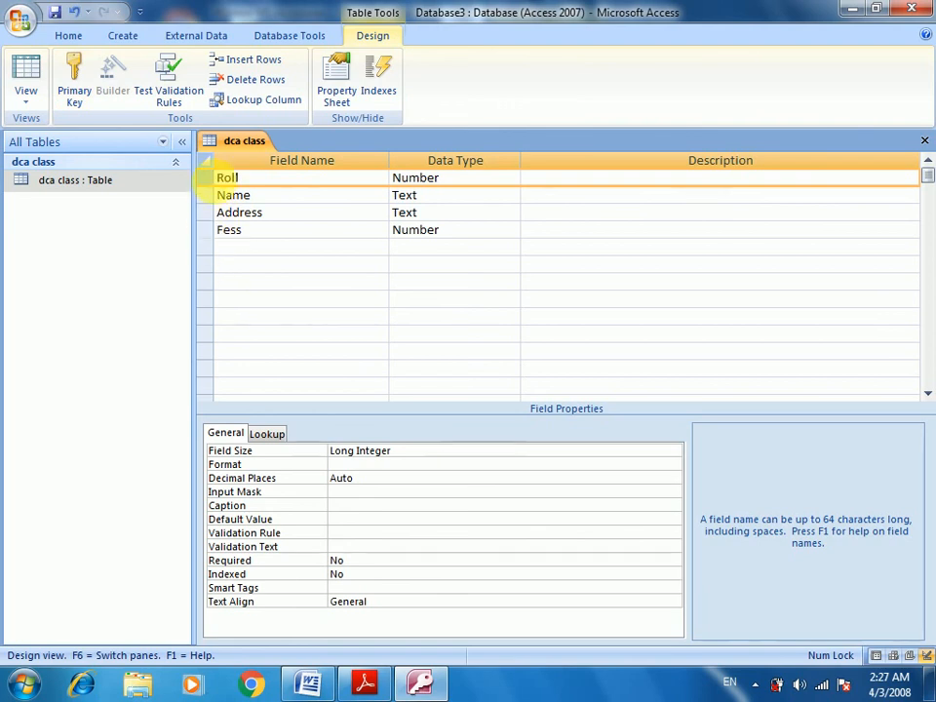
Make Roll the primary key of the dca class table
{"action": "left_click", "coordinate": [210, 184]}
{"action": "right_click", "coordinate": [213, 184]}
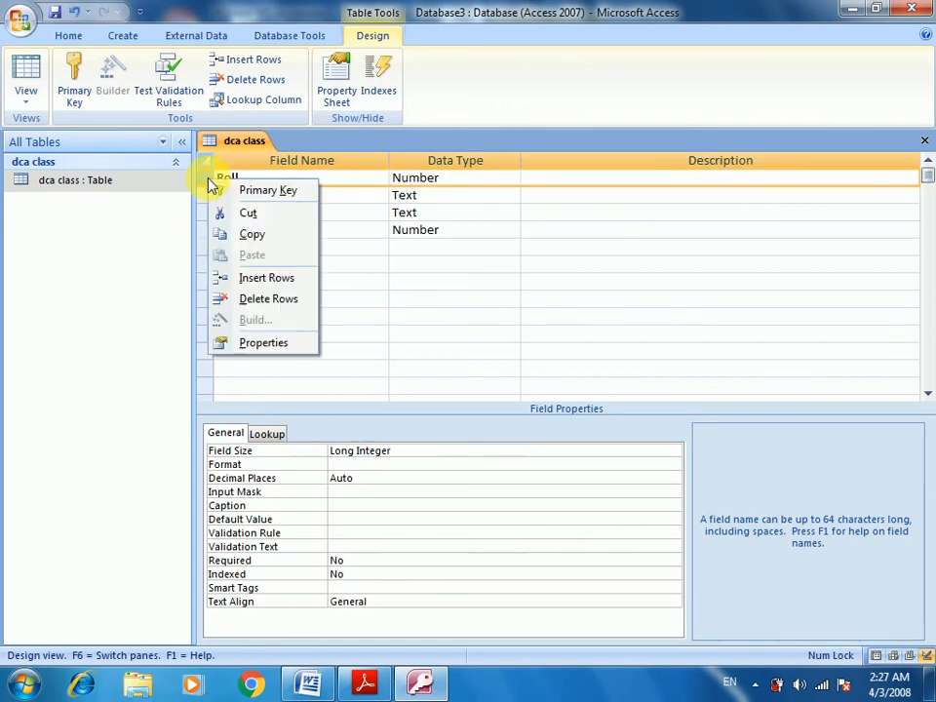
{"action": "left_click", "coordinate": [272, 201]}
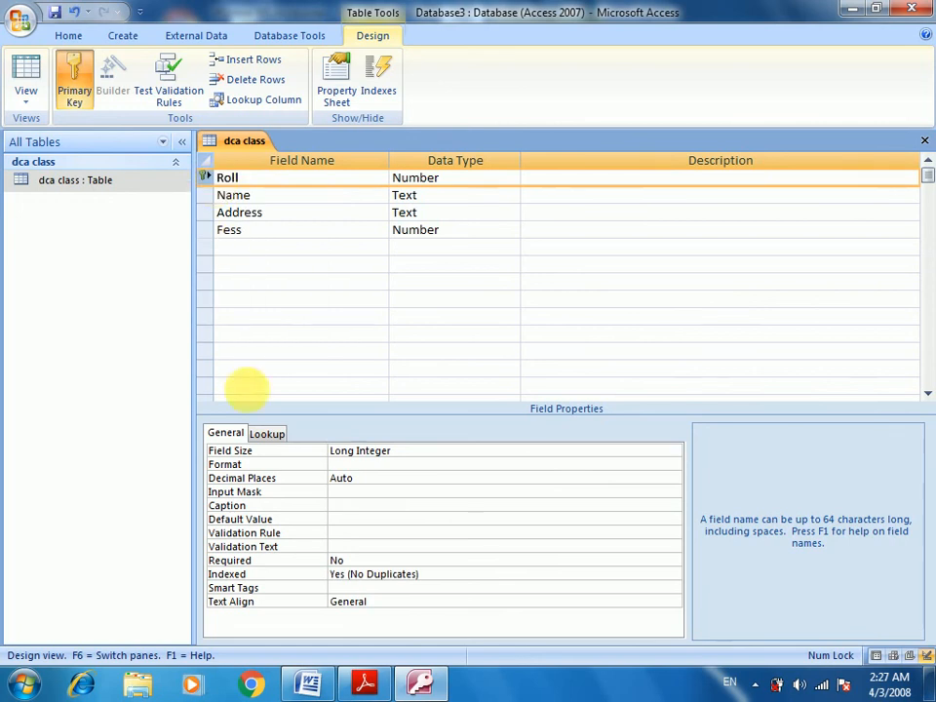
Move the primary key from the Roll field to Name, and from Name to Address
{"action": "right_click", "coordinate": [206, 196]}
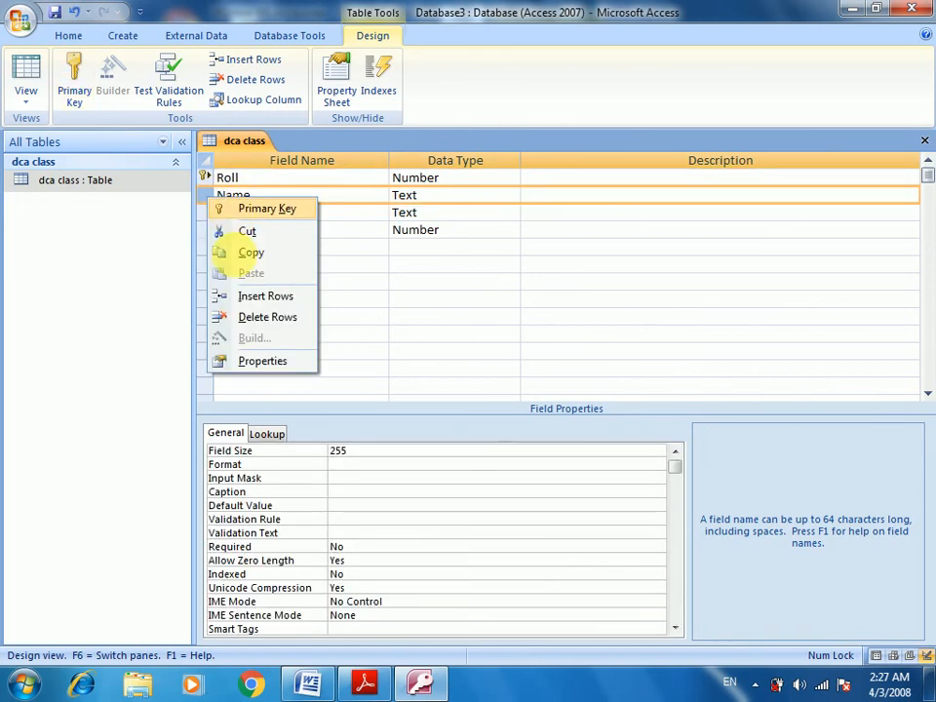
{"action": "left_click", "coordinate": [234, 209]}
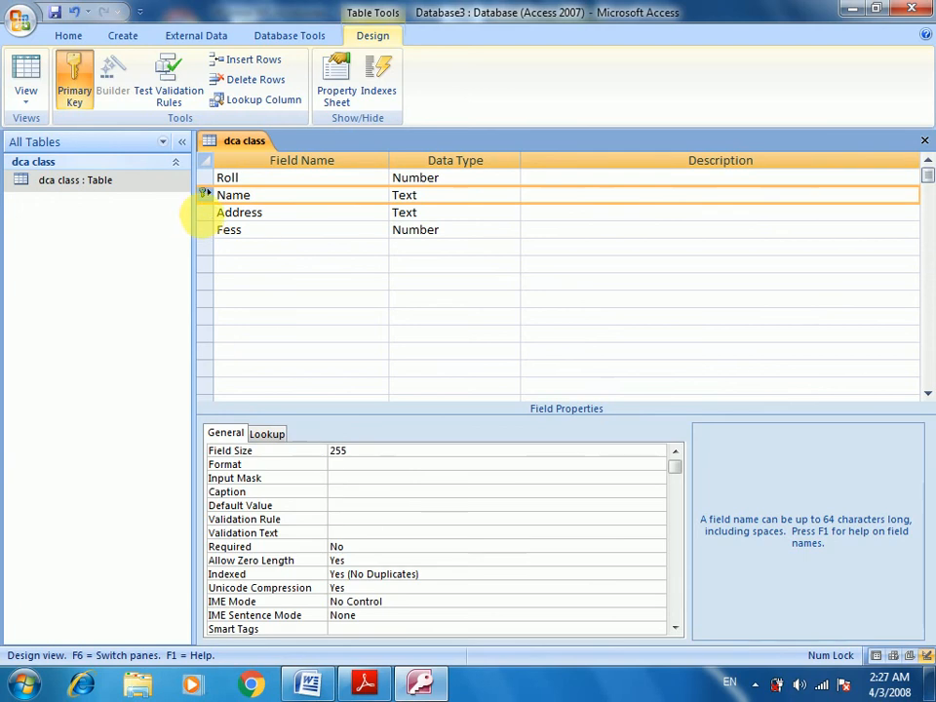
{"action": "right_click", "coordinate": [207, 212]}
{"action": "left_click", "coordinate": [226, 229]}
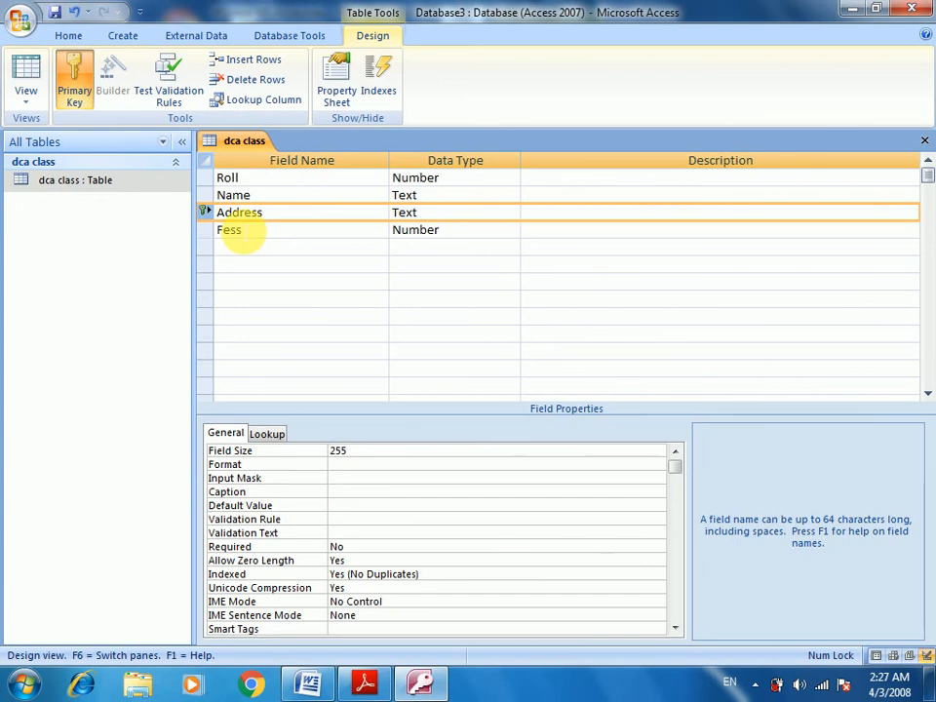
Return the primary key from the Address field to Roll
{"action": "left_click", "coordinate": [248, 179]}
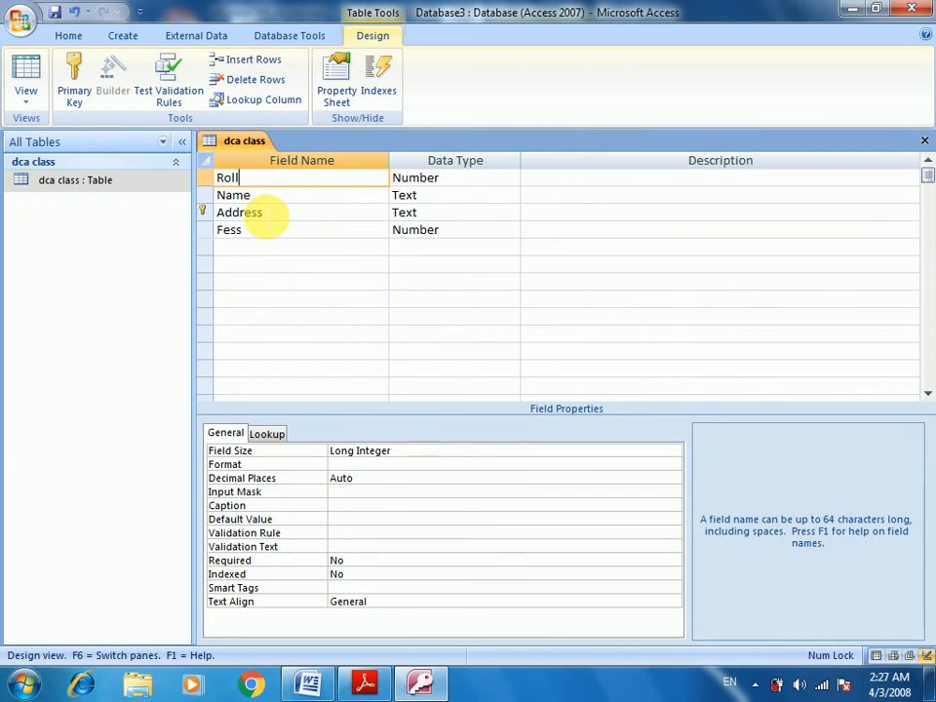
{"action": "right_click", "coordinate": [207, 177]}
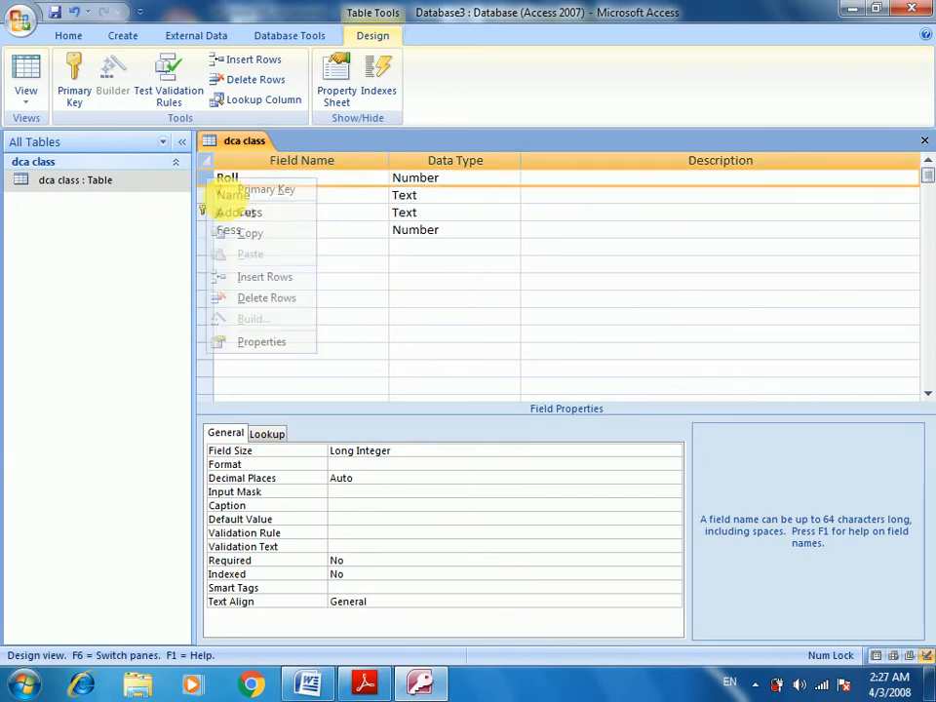
{"action": "left_click", "coordinate": [258, 190]}
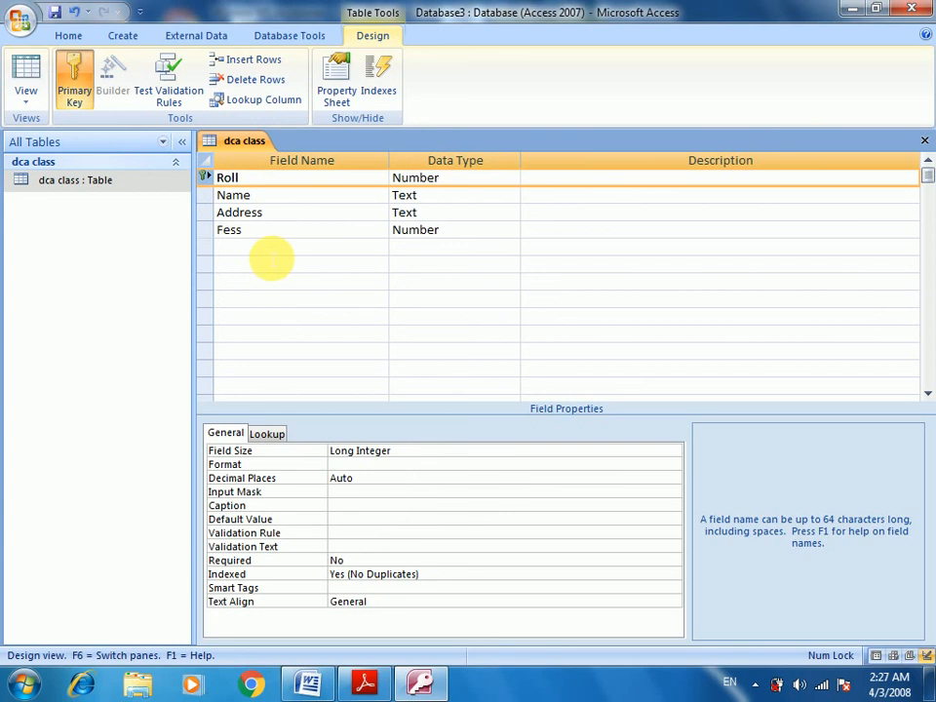
{"action": "left_click", "coordinate": [272, 234]}
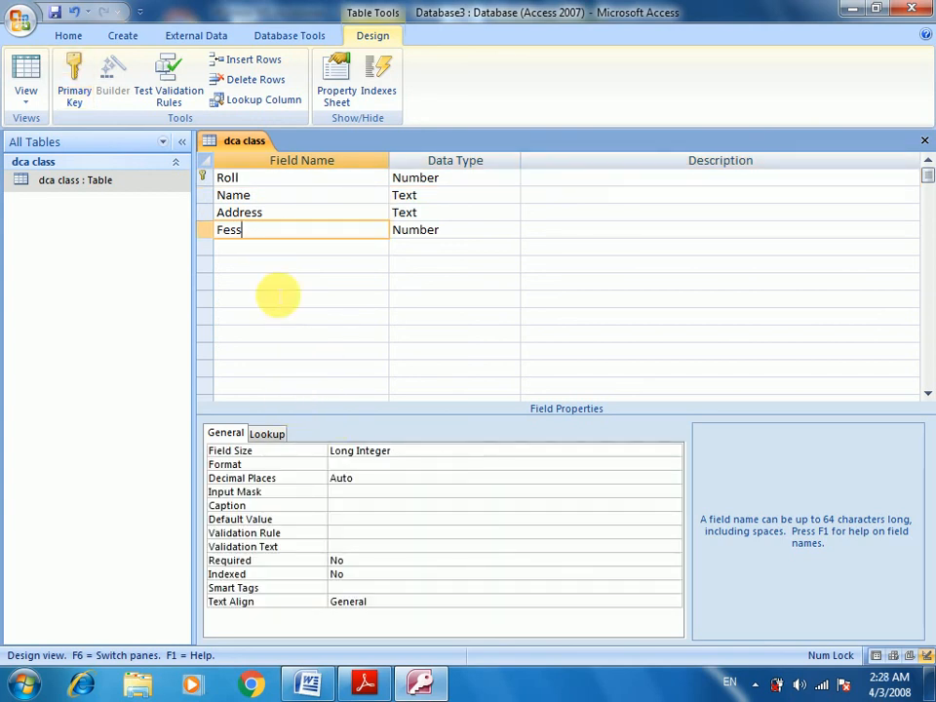
{"action": "left_click", "coordinate": [268, 194]}
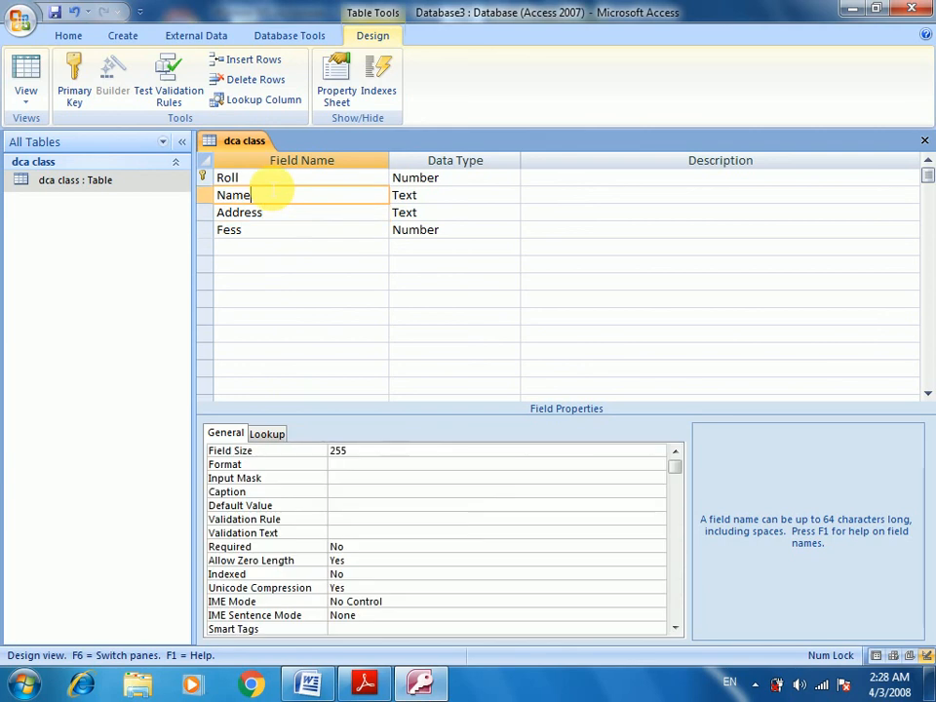
{"action": "key", "text": "Up"}
{"action": "key", "text": "Down"}
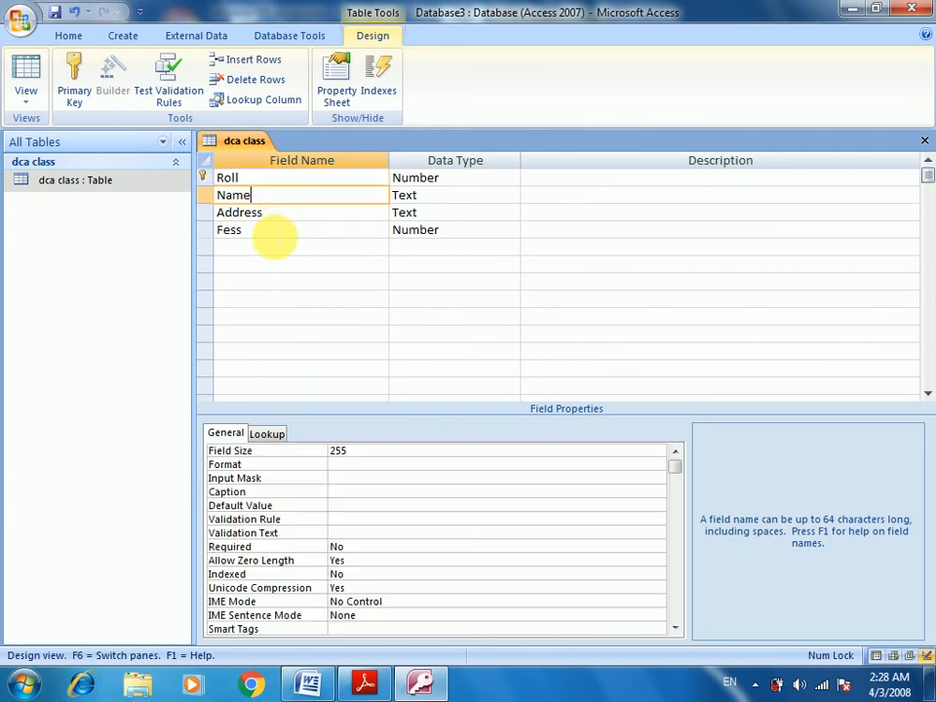
{"action": "key", "text": "Down"}
{"action": "key", "text": "Down"}
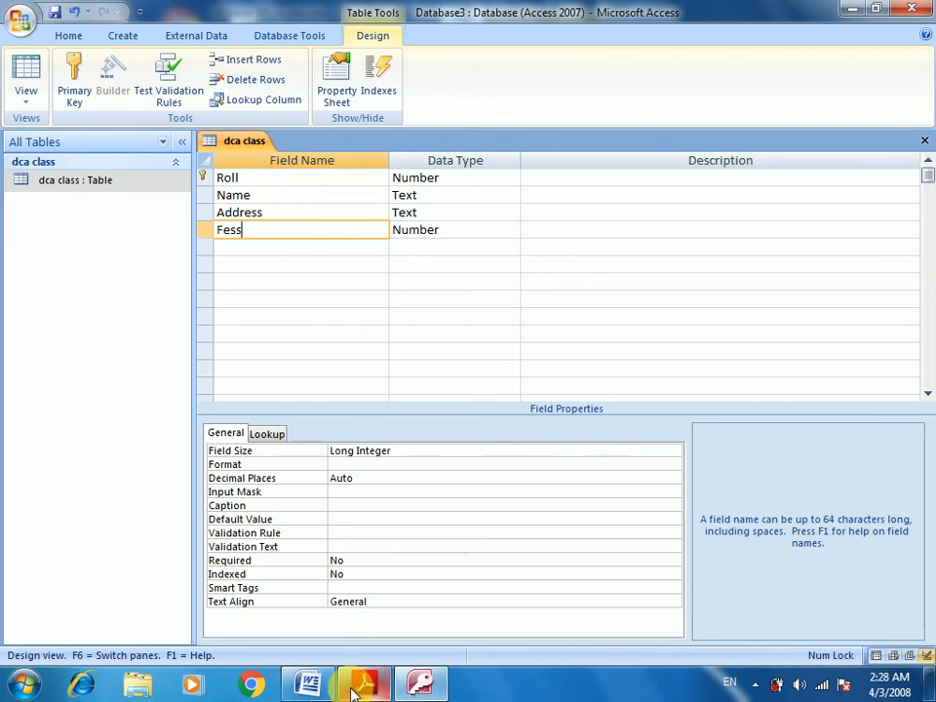
Switch to the MS Access notes in Word and go back from the Foreign Key section to the Primary Key section and its student table
{"action": "left_click", "coordinate": [305, 682]}
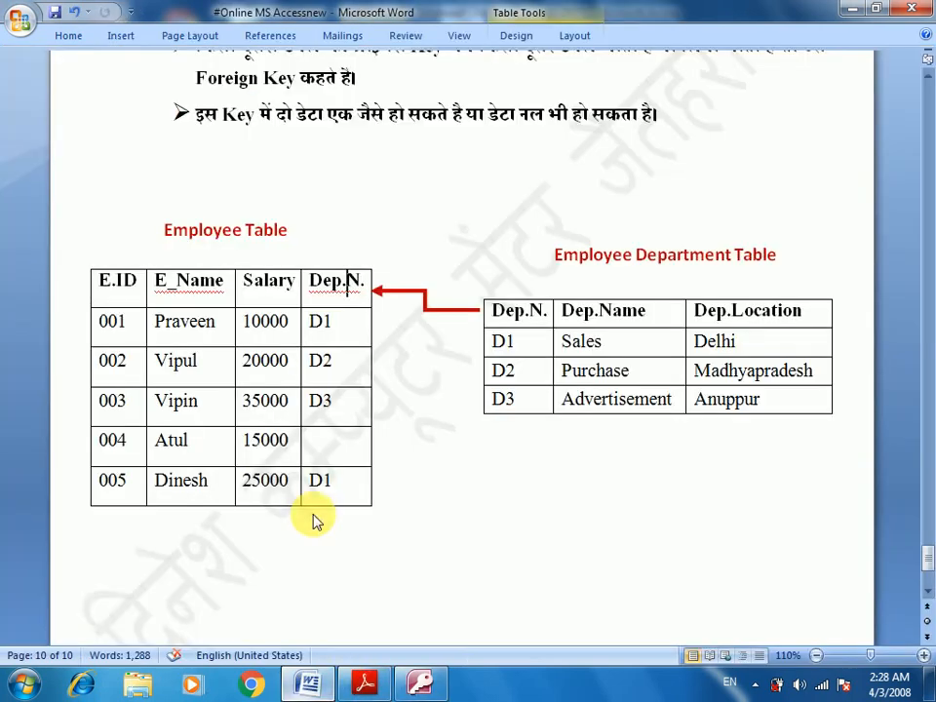
{"action": "scroll", "coordinate": [429, 513], "scroll_direction": "up", "scroll_amount": 1}
{"action": "scroll", "coordinate": [436, 518], "scroll_direction": "up", "scroll_amount": 3}
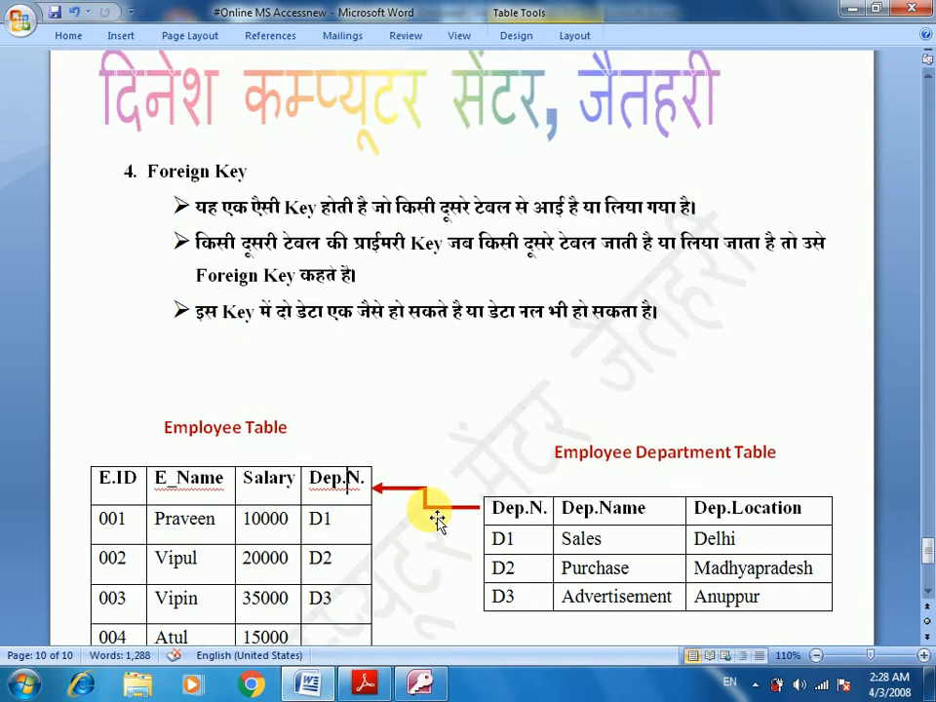
{"action": "scroll", "coordinate": [435, 518], "scroll_direction": "down", "scroll_amount": 1}
{"action": "scroll", "coordinate": [435, 518], "scroll_direction": "up", "scroll_amount": 3}
{"action": "scroll", "coordinate": [436, 517], "scroll_direction": "up", "scroll_amount": 8}
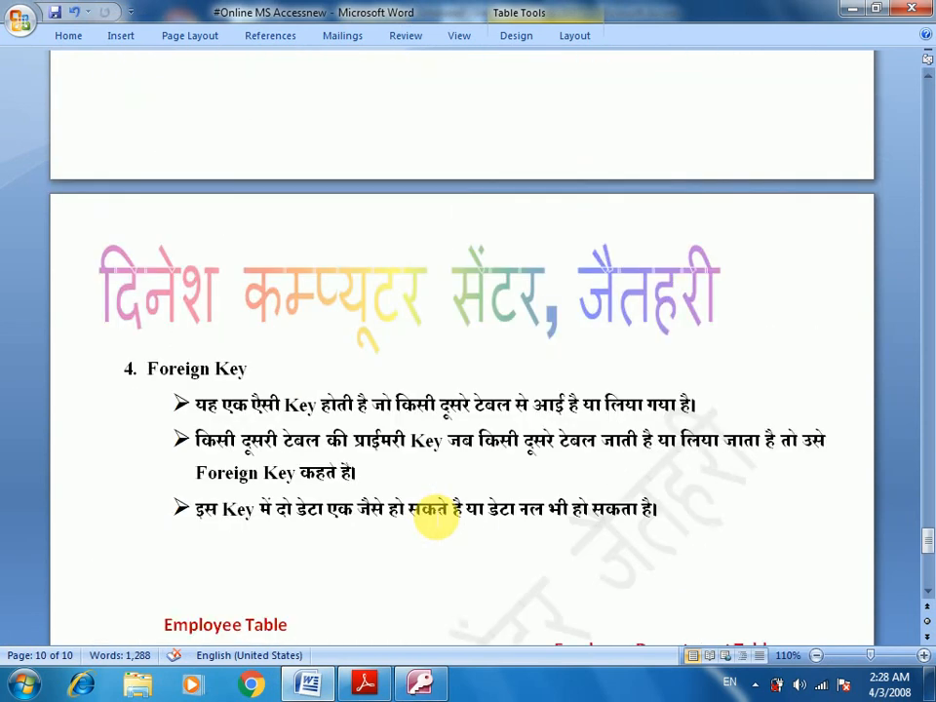
{"action": "scroll", "coordinate": [436, 516], "scroll_direction": "up", "scroll_amount": 9}
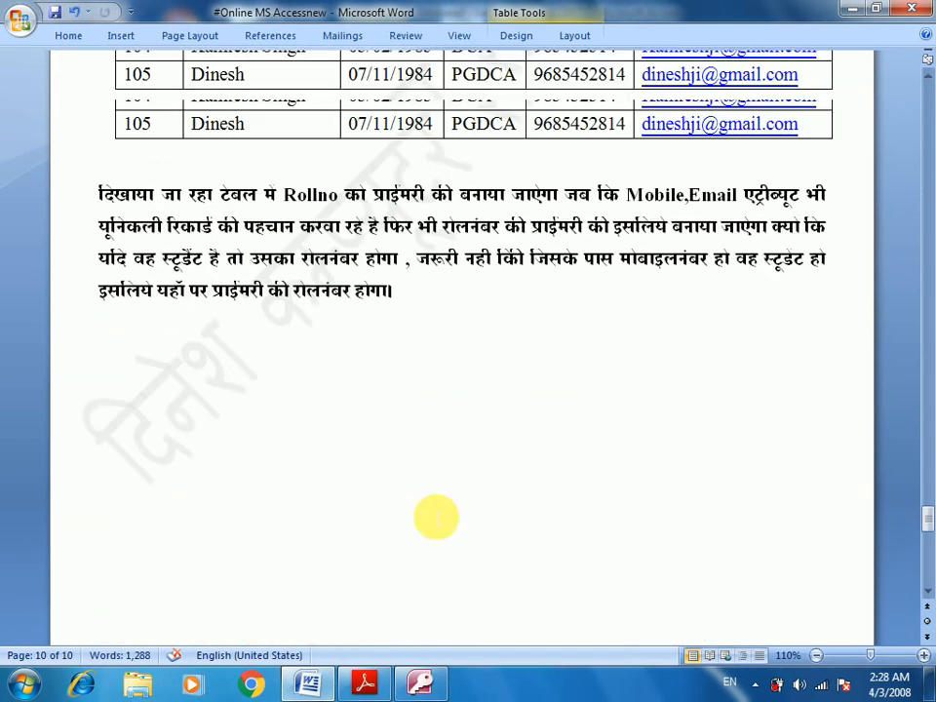
{"action": "scroll", "coordinate": [436, 516], "scroll_direction": "up", "scroll_amount": 11}
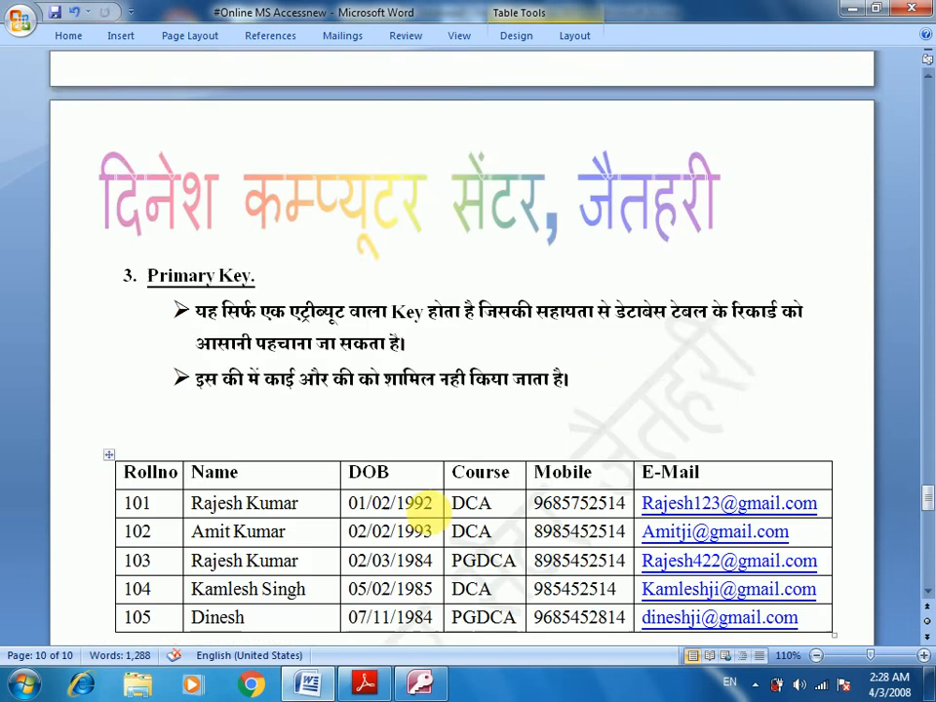